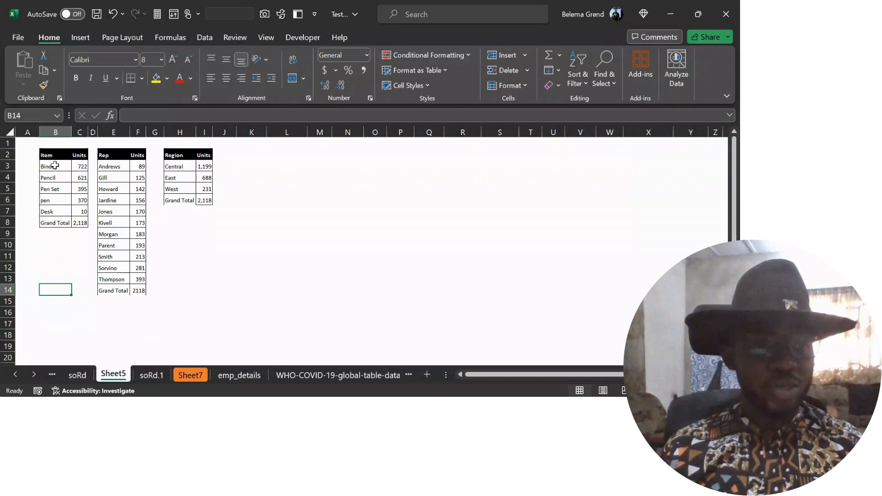
- Examine the Item, Rep and Region unit summary tables on Sheet5
drag(54, 165, 73, 214)
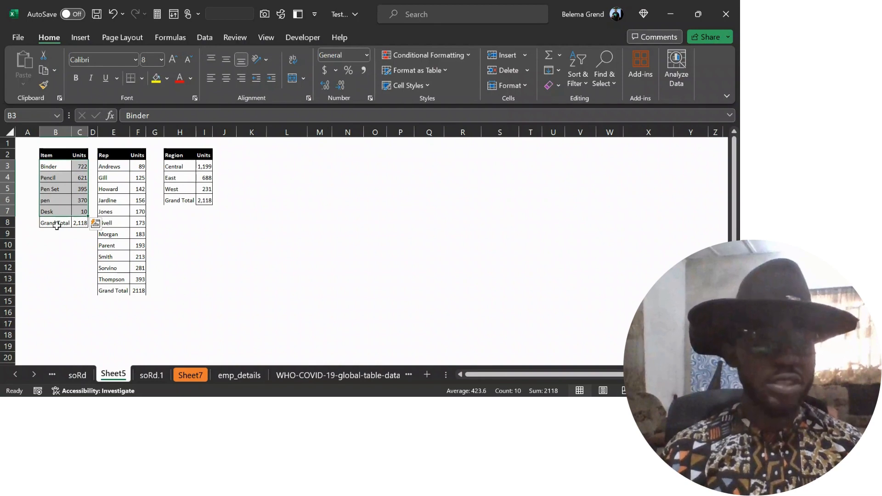
click(45, 156)
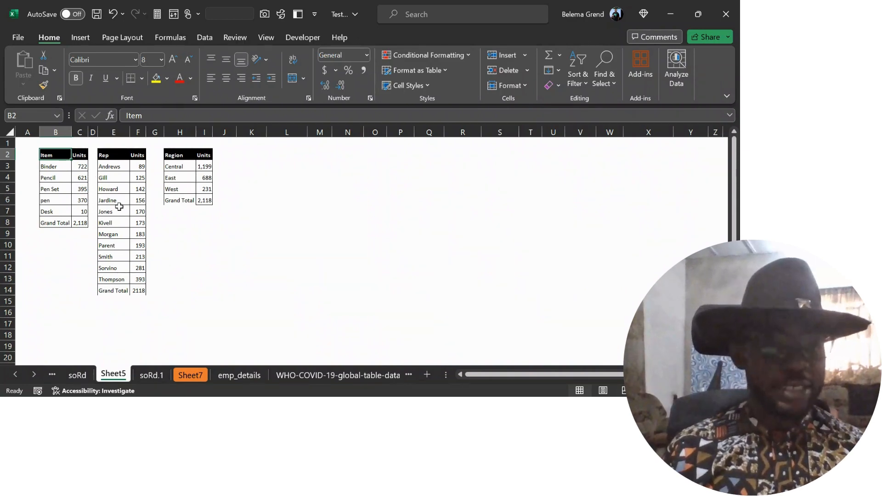
scroll(128, 218, up, 1)
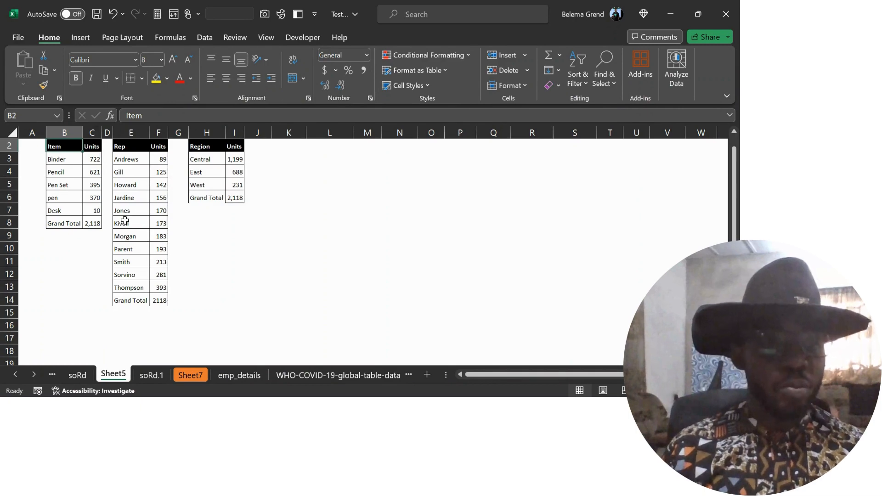
scroll(125, 221, up, 1)
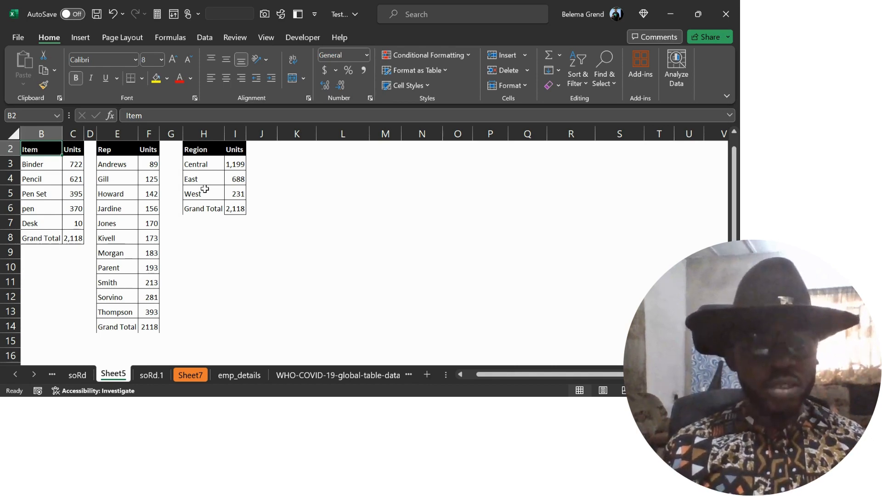
scroll(205, 189, down, 1)
scroll(205, 188, down, 1)
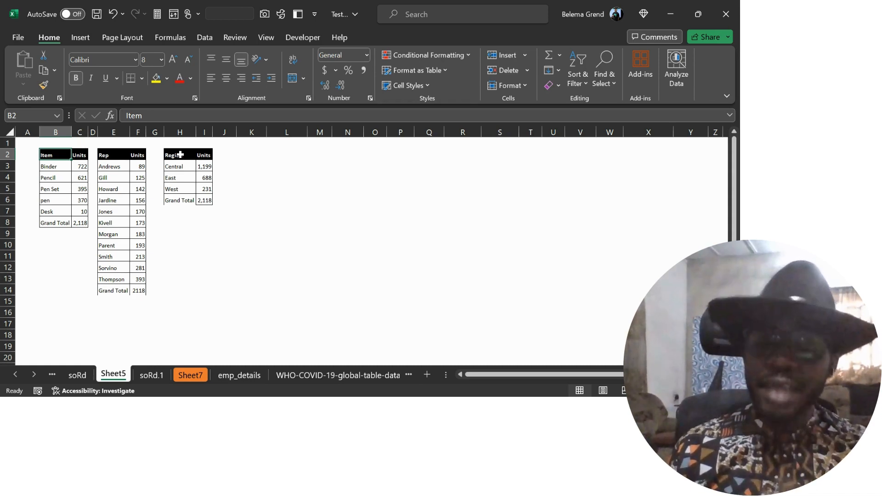
- Select the Region table's headers and three regions without the grand total, and open the recommended charts for that data
click(84, 39)
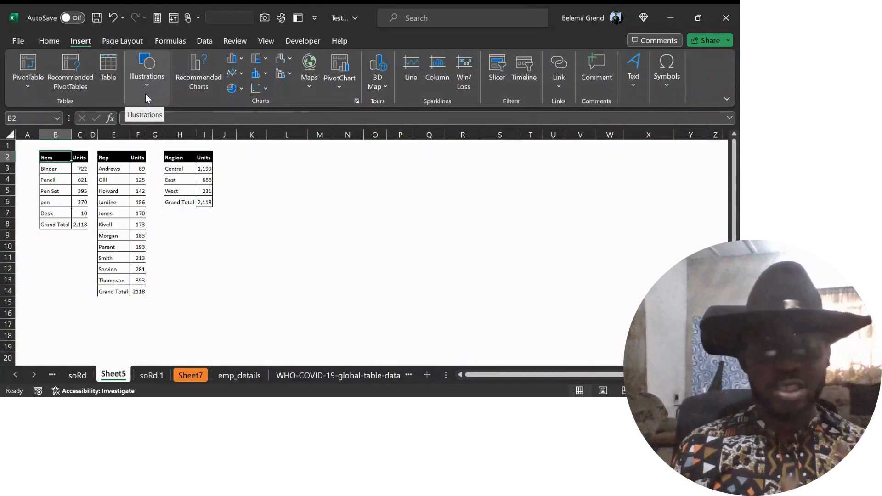
click(145, 94)
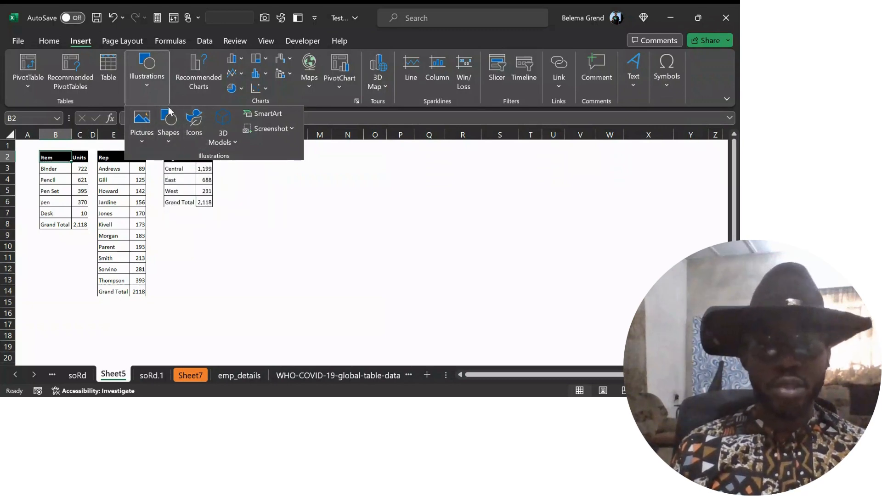
click(170, 90)
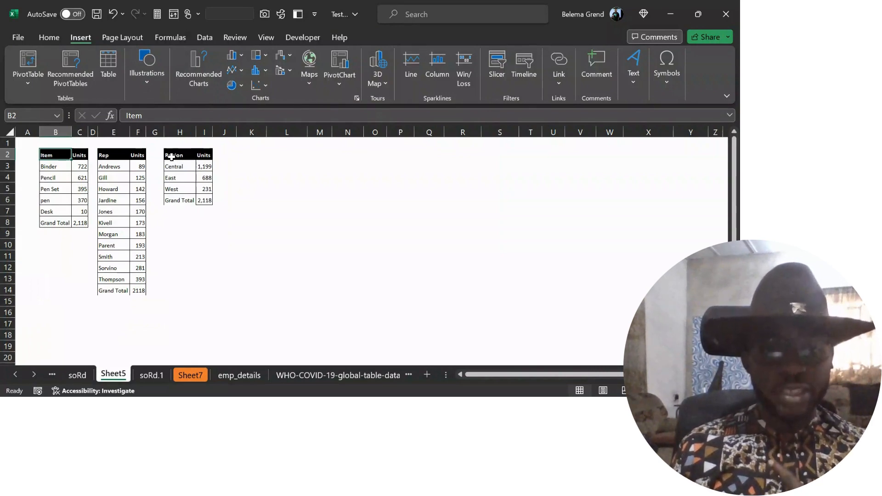
drag(171, 157, 197, 189)
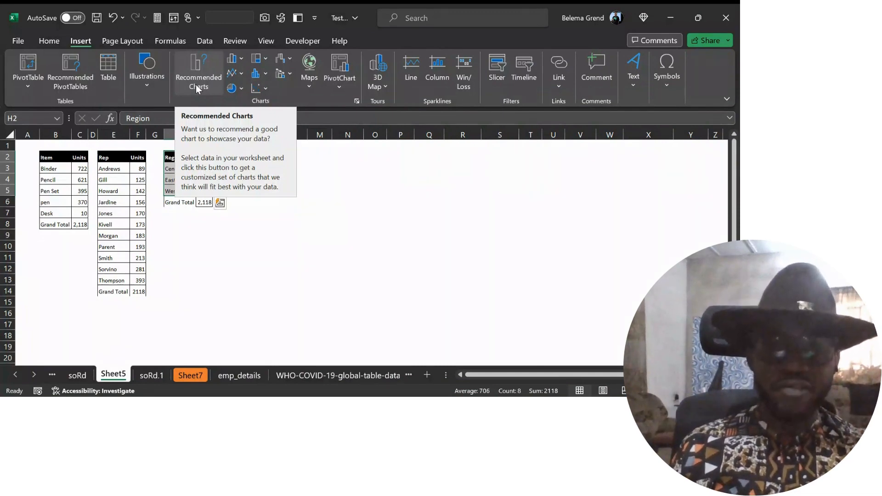
click(197, 87)
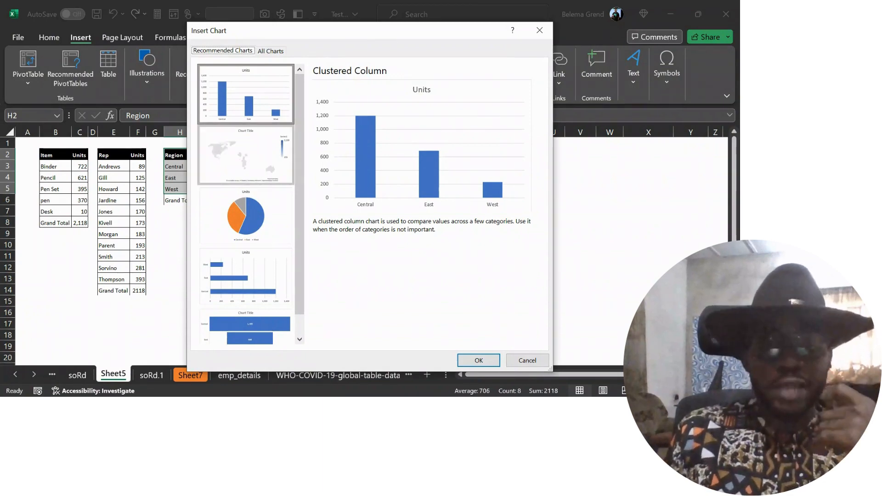
- Compare the recommended filled map, pie, clustered bar and funnel charts, and insert the pie chart of units by region
click(246, 155)
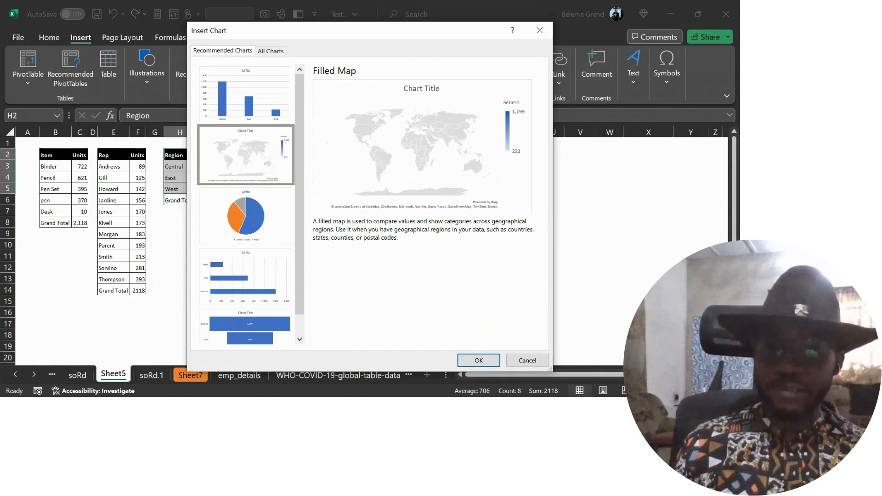
click(246, 215)
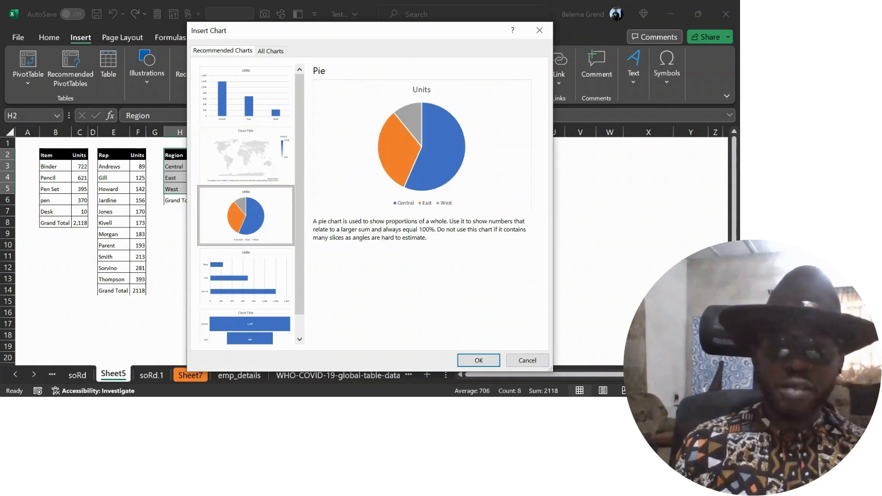
click(246, 276)
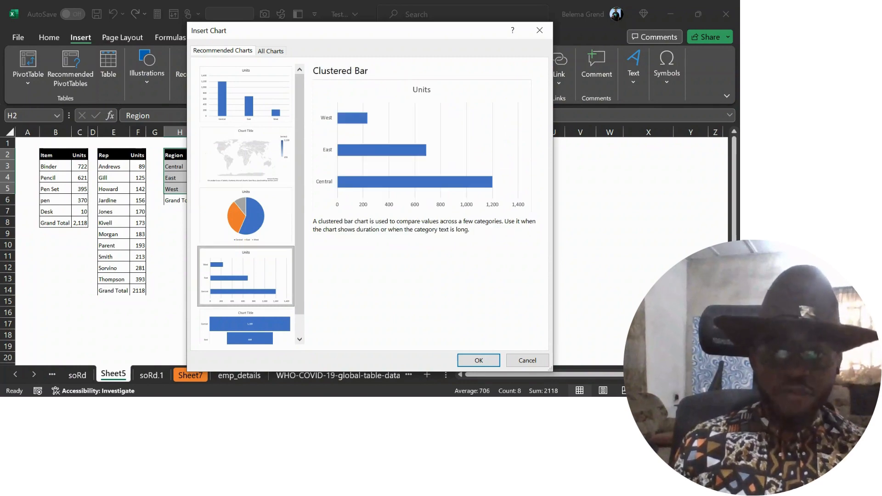
scroll(248, 204, down, 1)
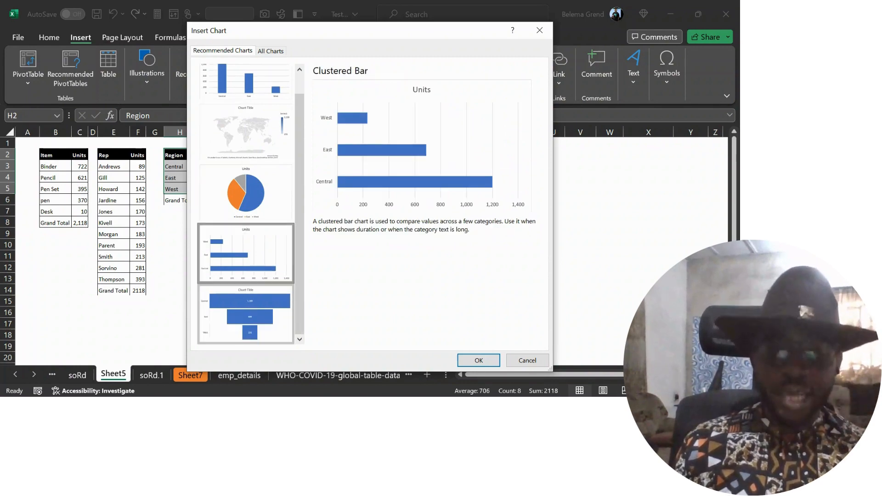
click(245, 315)
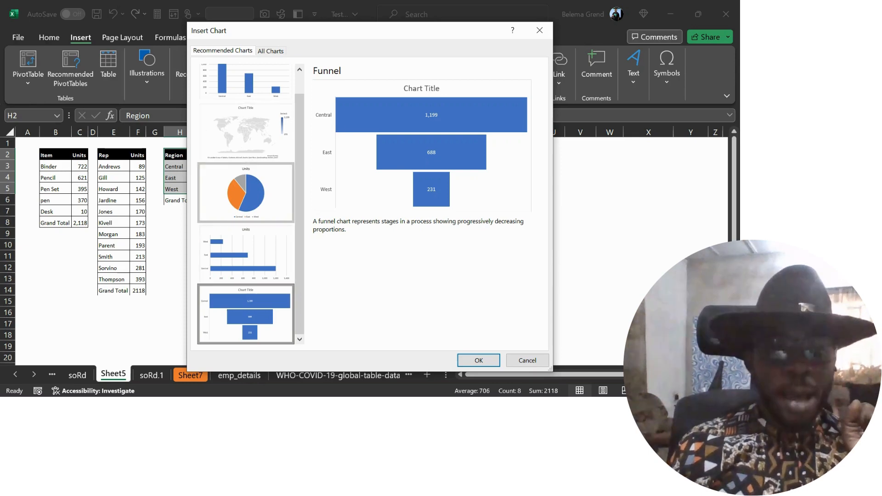
click(246, 192)
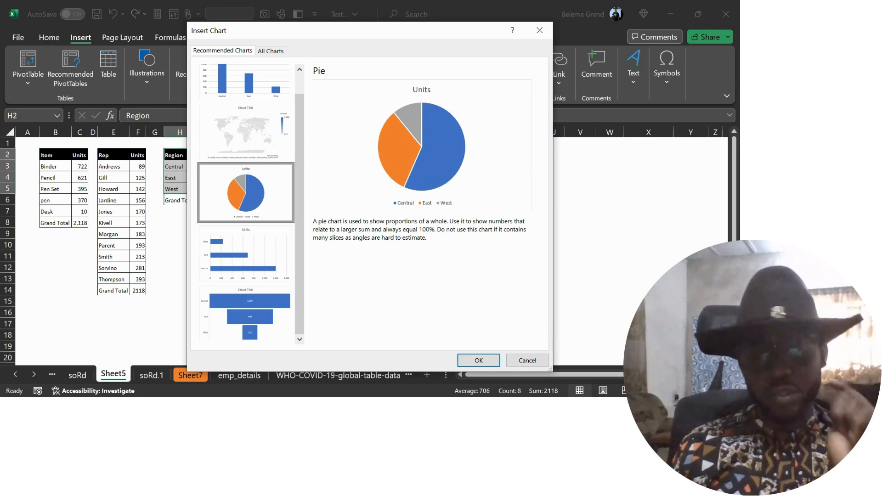
click(478, 361)
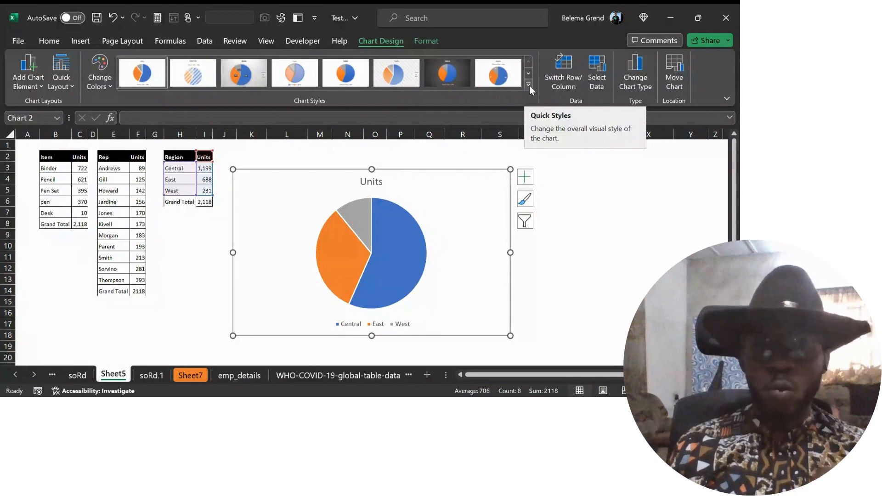
- Preview alternative chart styles on the Units pie chart
click(529, 86)
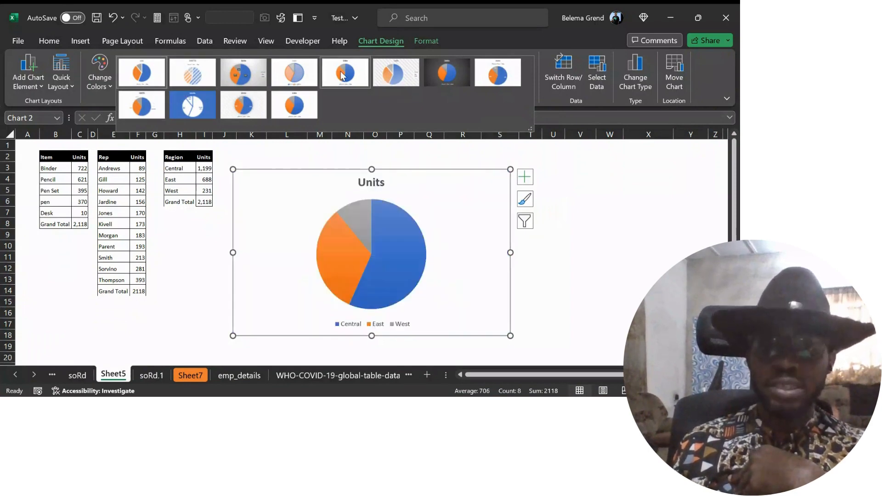
click(376, 39)
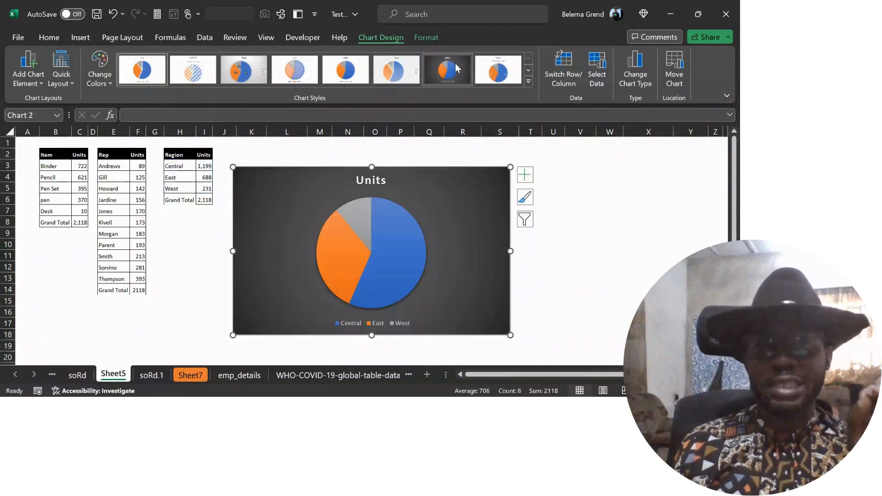
click(422, 63)
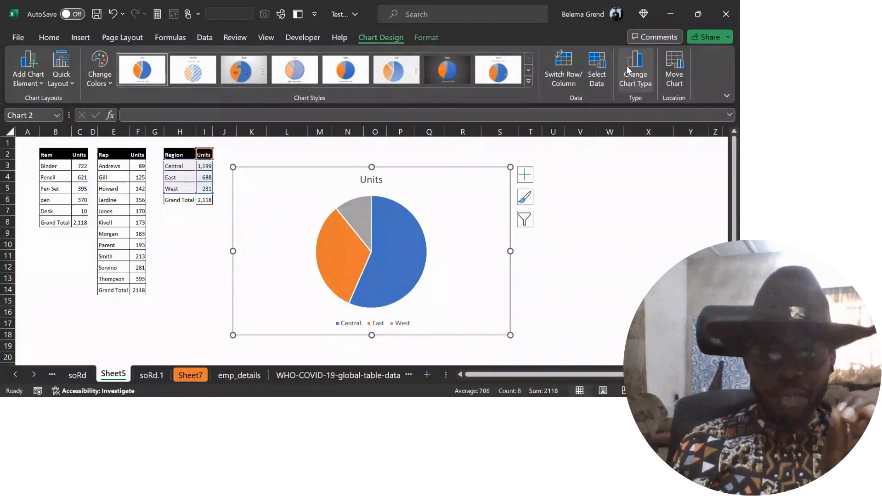
- Change the Units pie chart to the Doughnut type after comparing the pie variants, and apply the first chart style
click(626, 65)
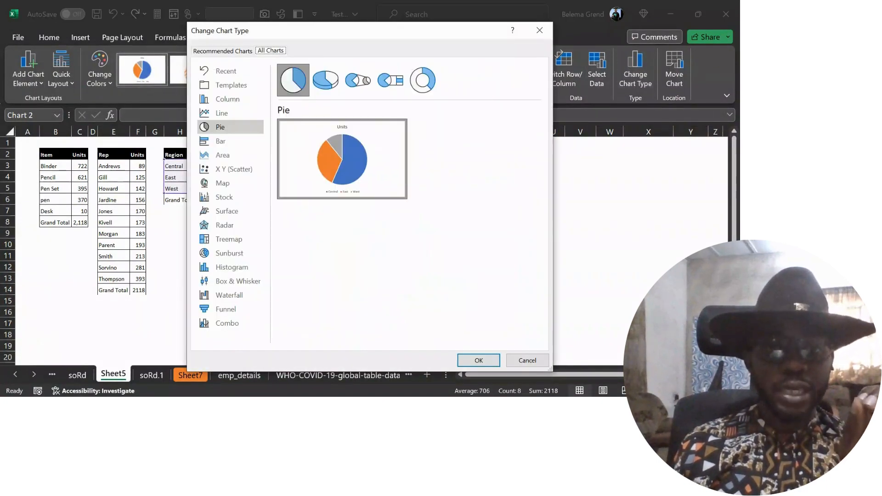
click(325, 80)
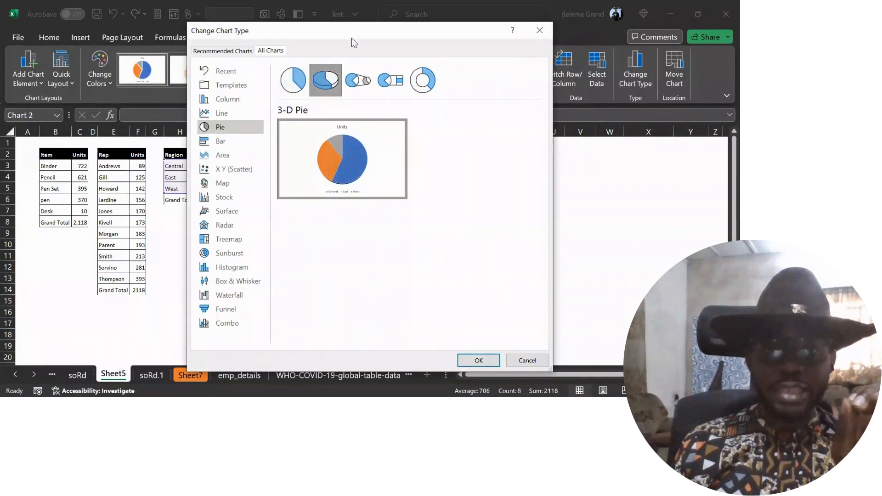
drag(355, 29, 545, 12)
click(545, 59)
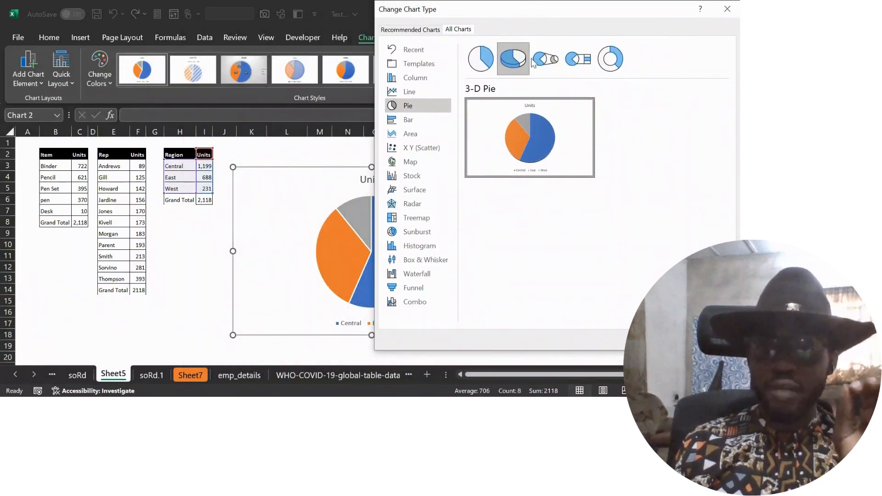
click(578, 59)
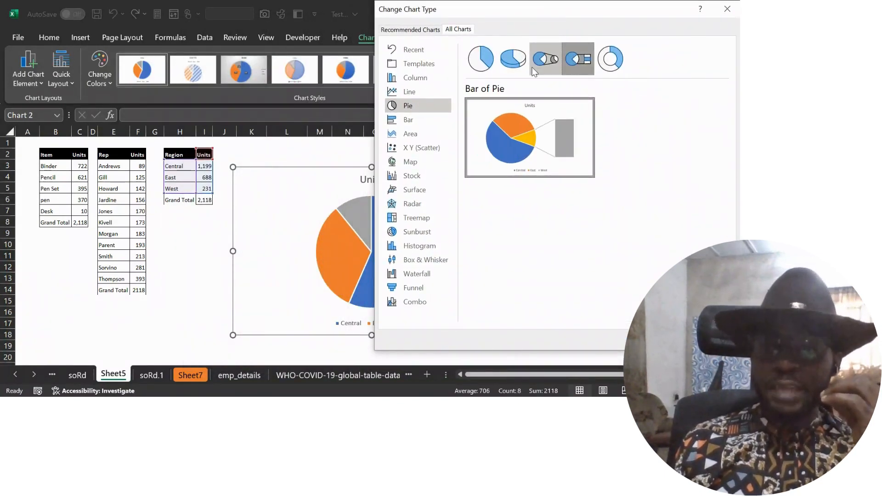
click(484, 62)
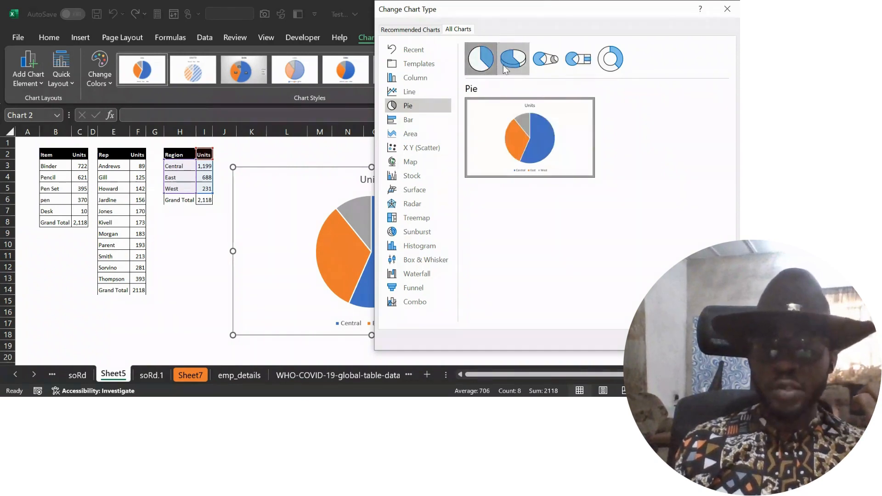
click(505, 68)
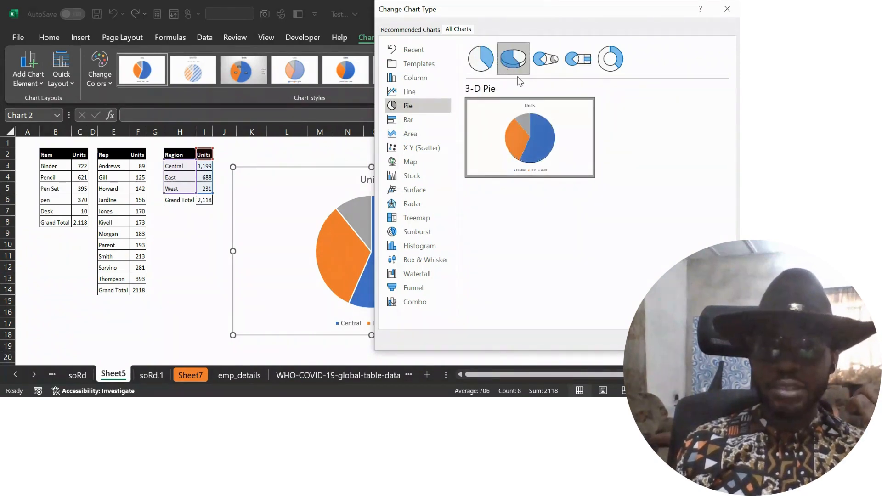
click(608, 65)
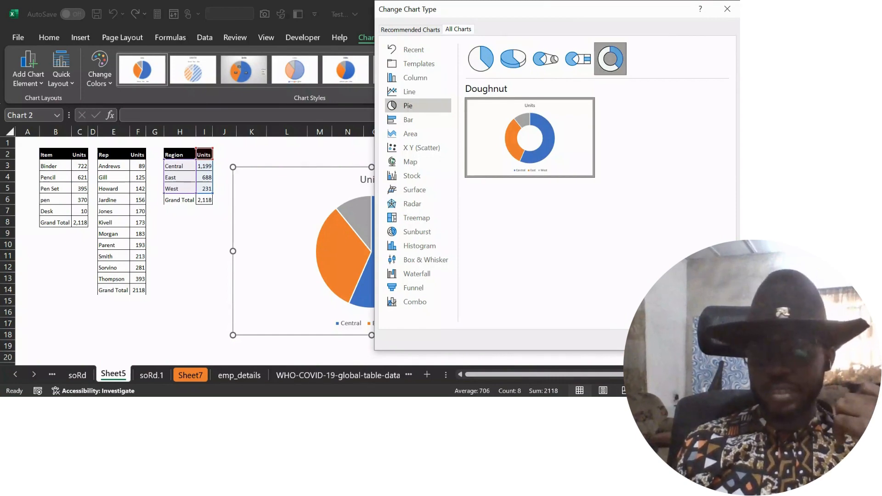
click(660, 339)
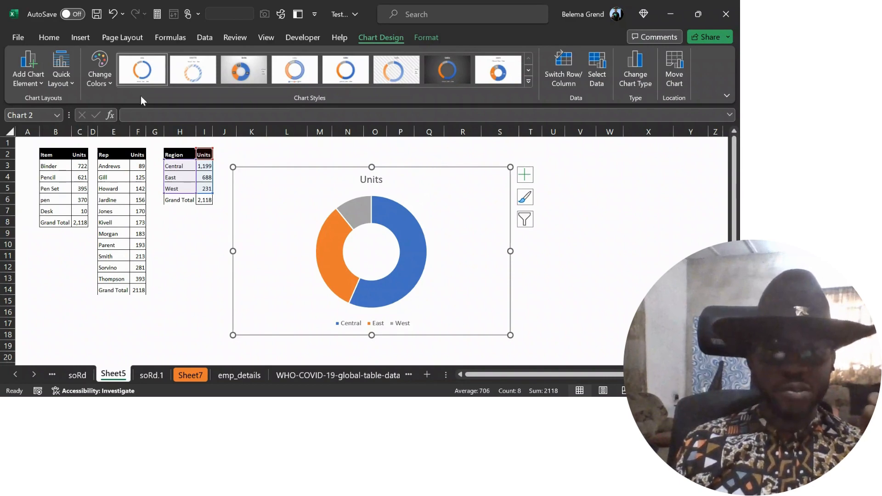
click(163, 80)
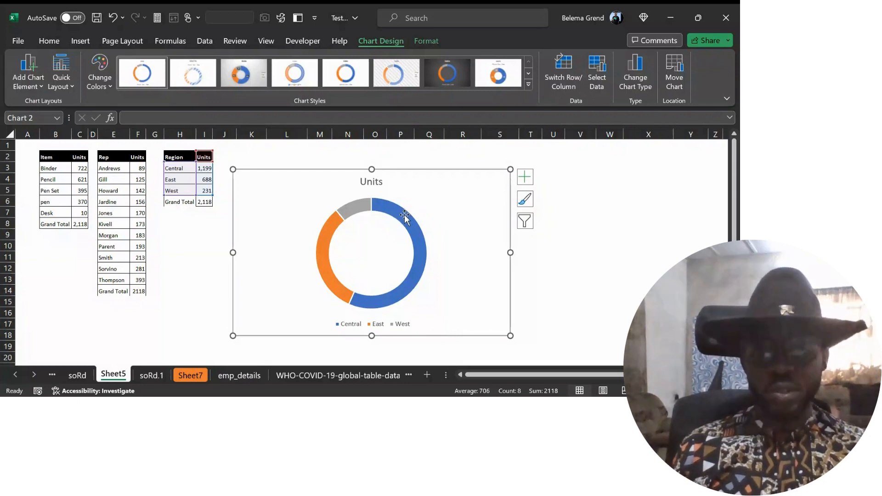
- Select only the Central slice of the doughnut chart and preview fill colors for it
click(406, 216)
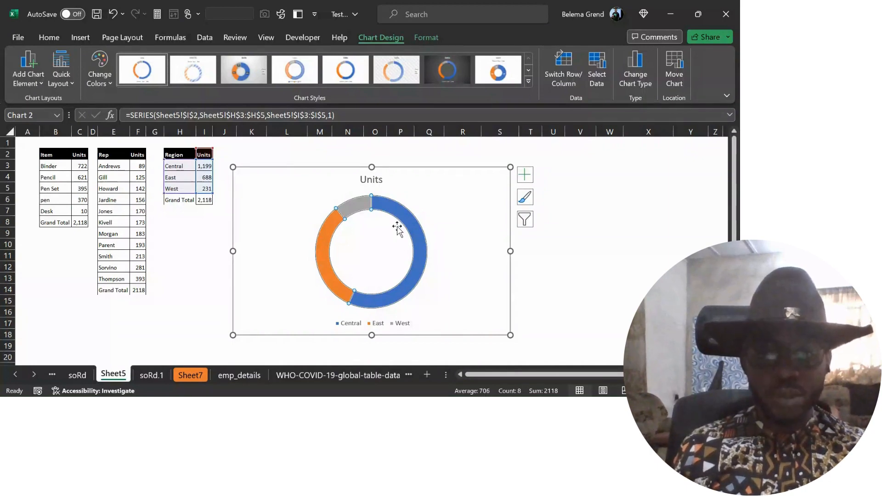
click(406, 219)
right_click(406, 220)
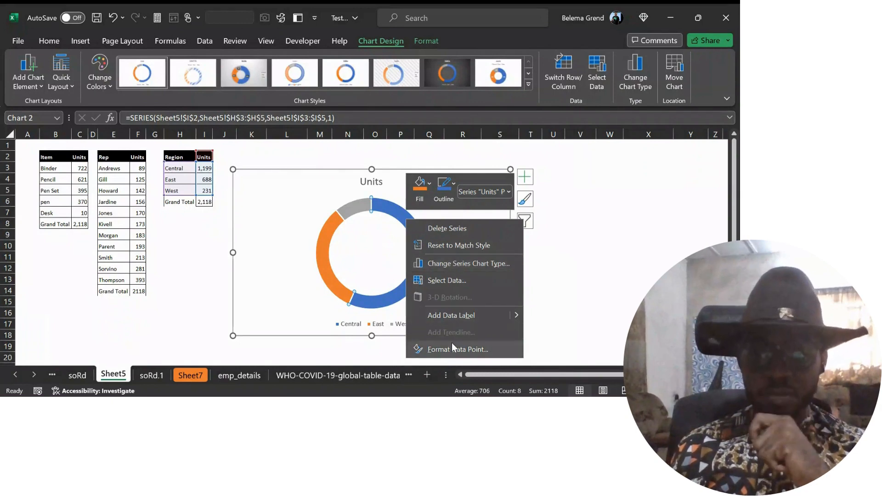
click(429, 184)
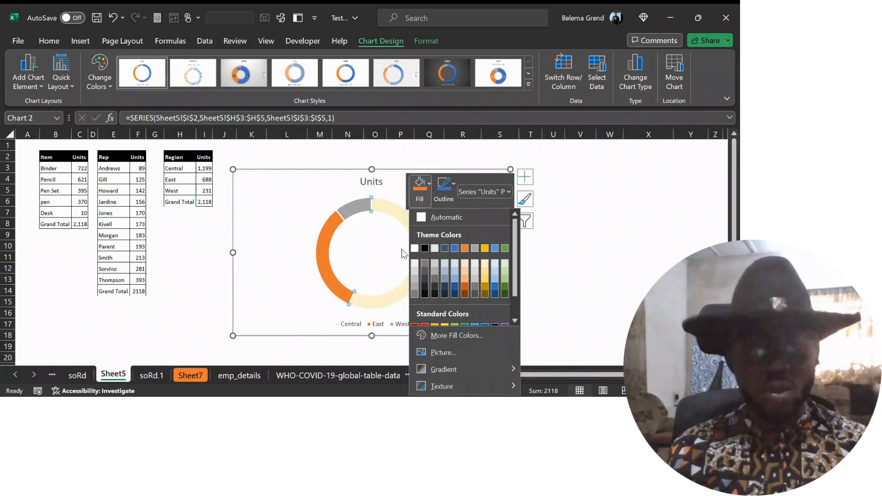
click(383, 249)
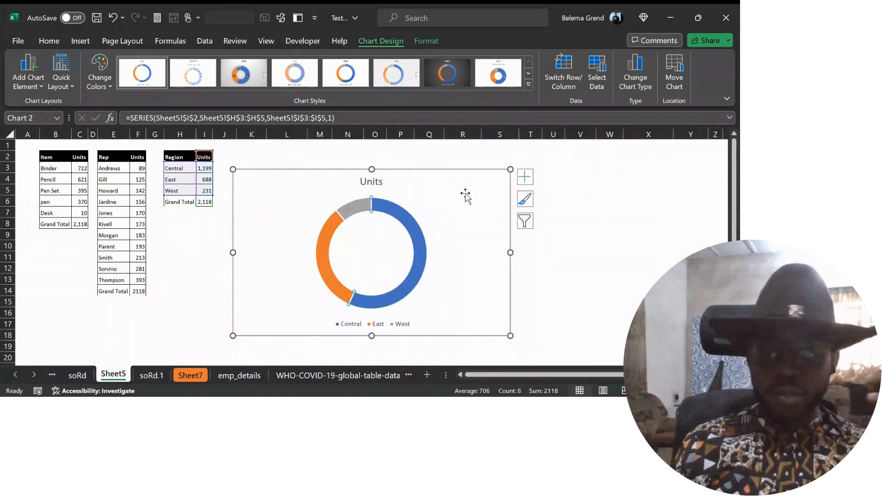
- Show data labels on all three slices of the doughnut chart
click(524, 179)
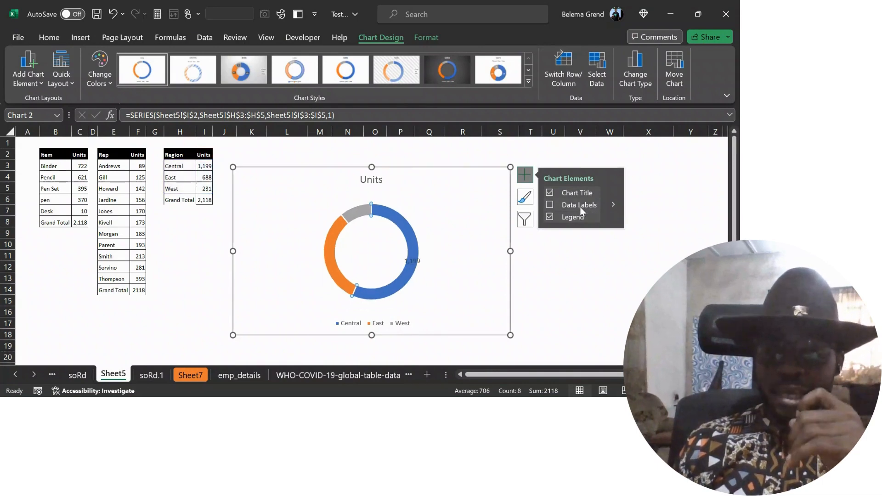
click(551, 209)
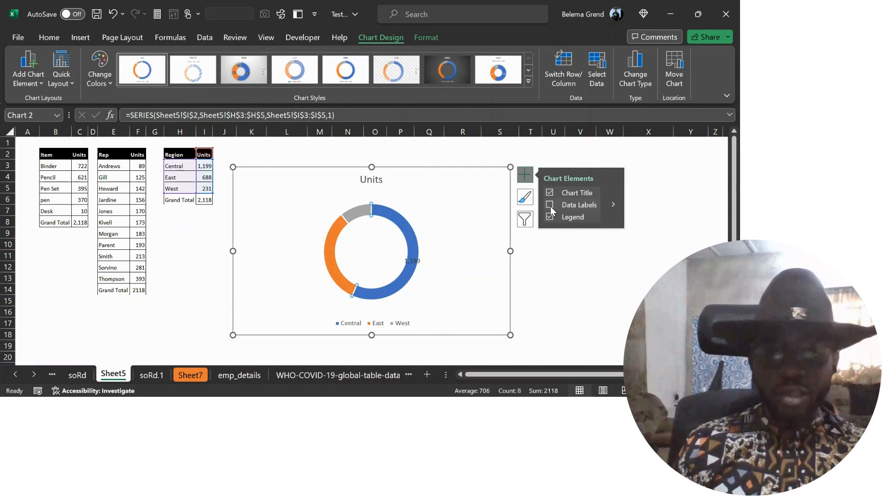
click(551, 206)
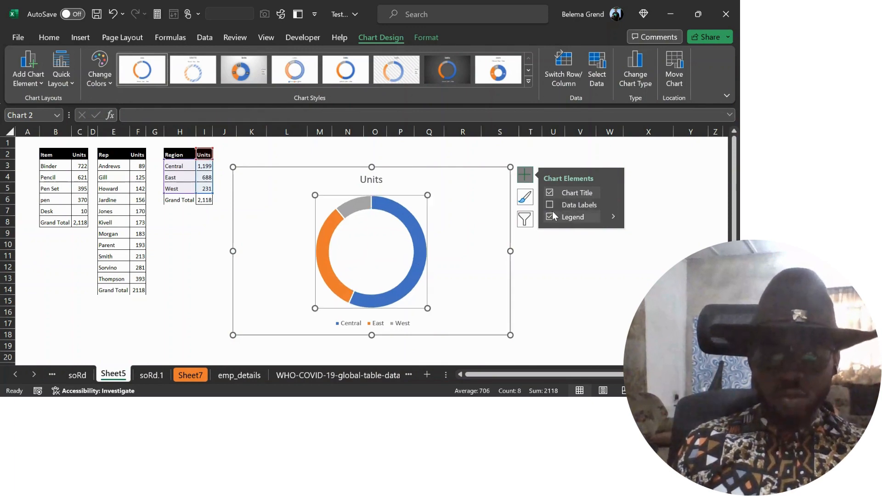
click(550, 205)
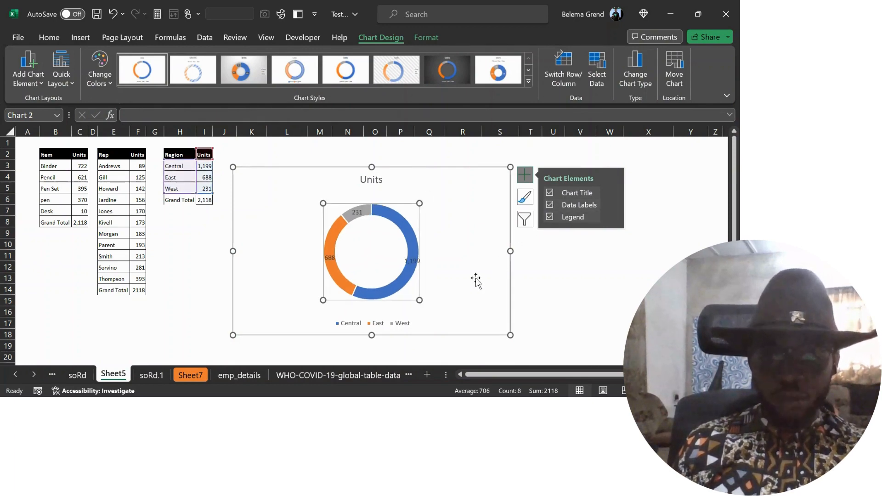
- Make the doughnut chart's data labels show the percentage instead of the value
click(412, 260)
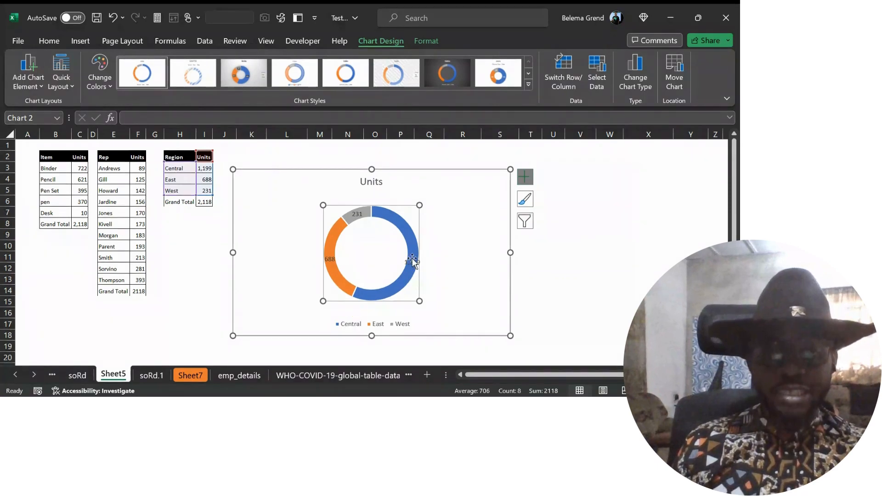
scroll(412, 259, up, 2)
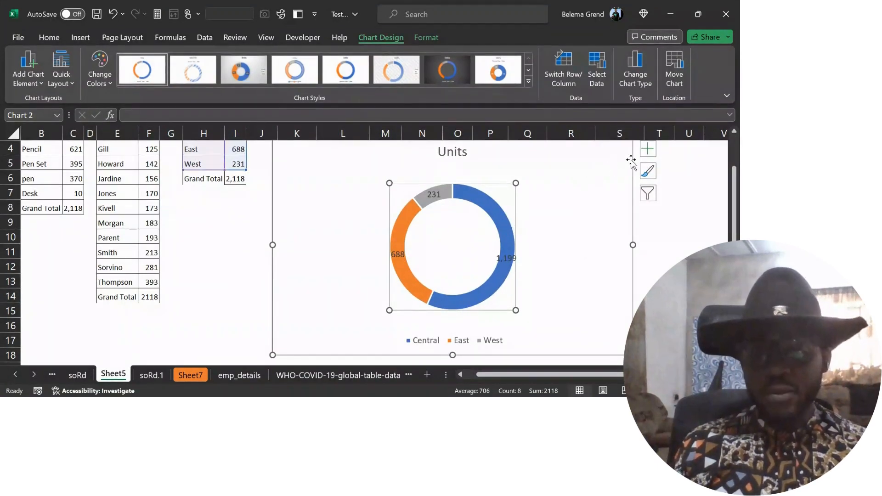
scroll(624, 193, up, 1)
click(647, 188)
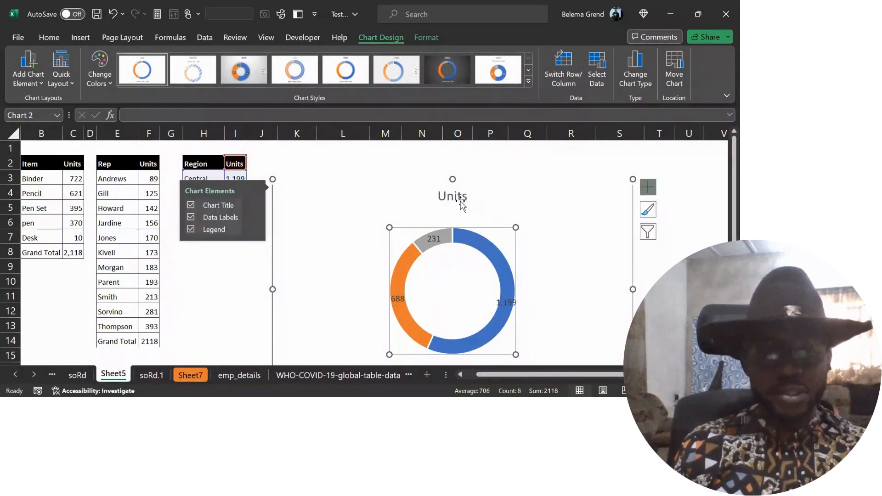
click(254, 217)
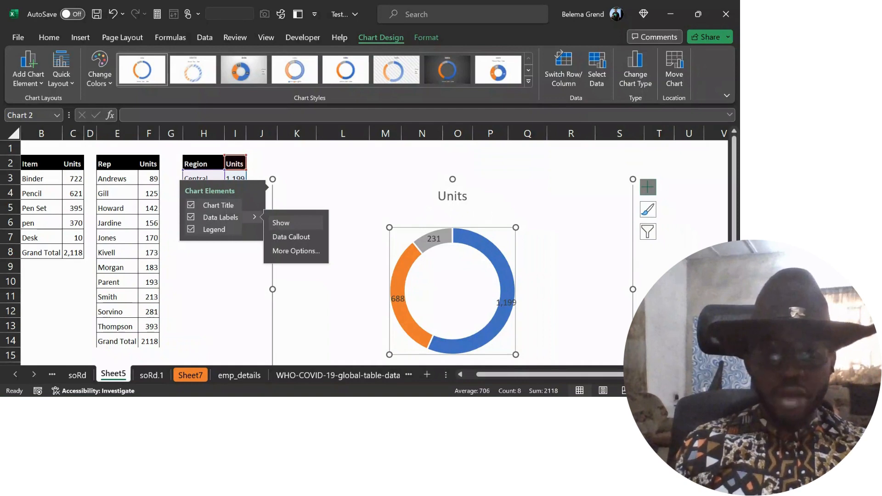
click(296, 250)
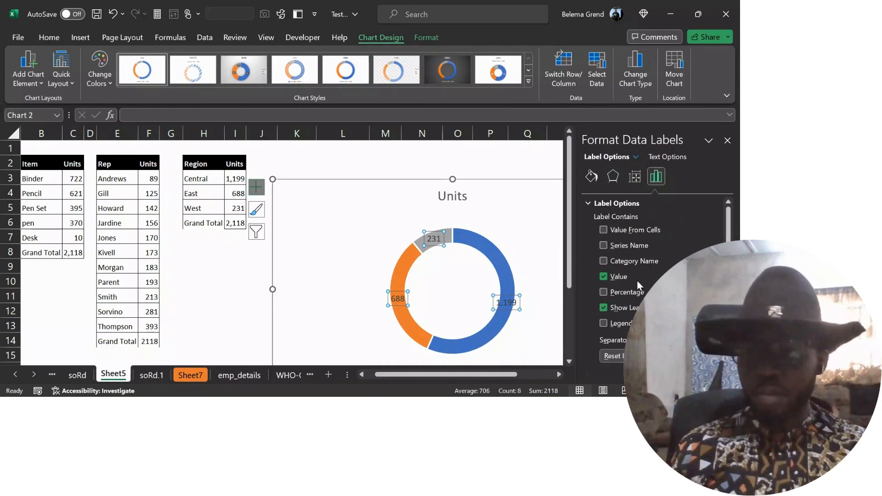
scroll(637, 284, down, 1)
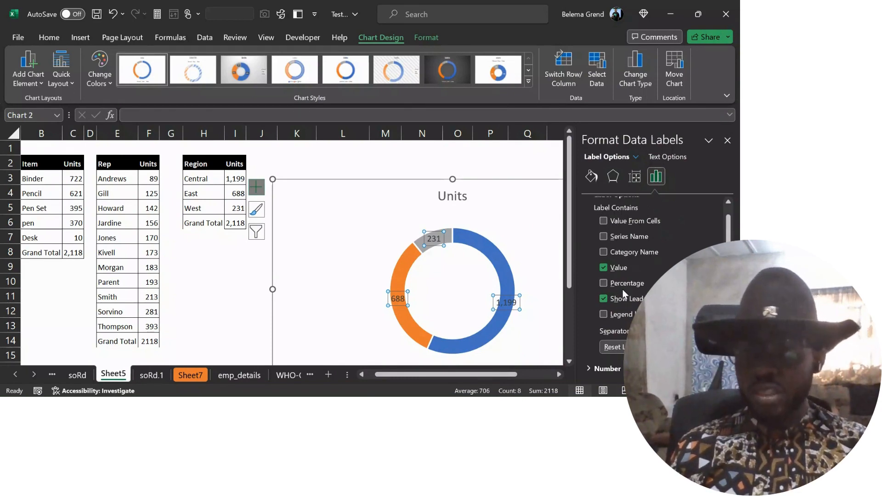
click(603, 268)
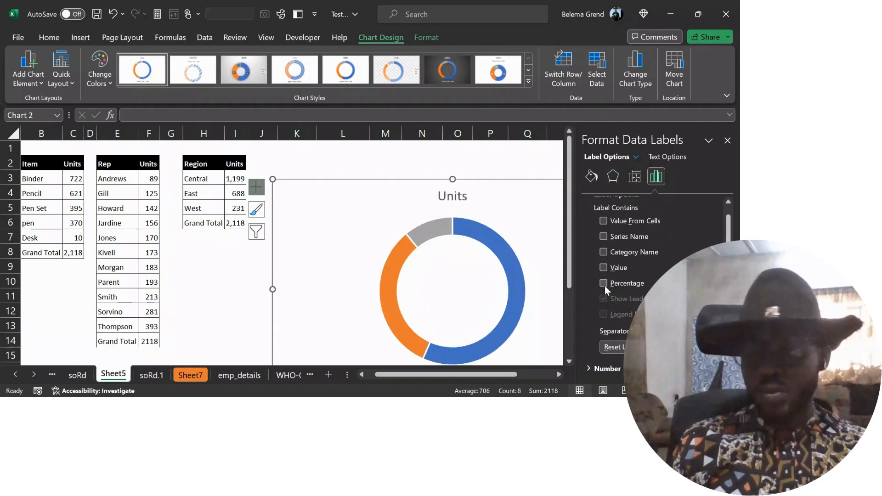
click(604, 287)
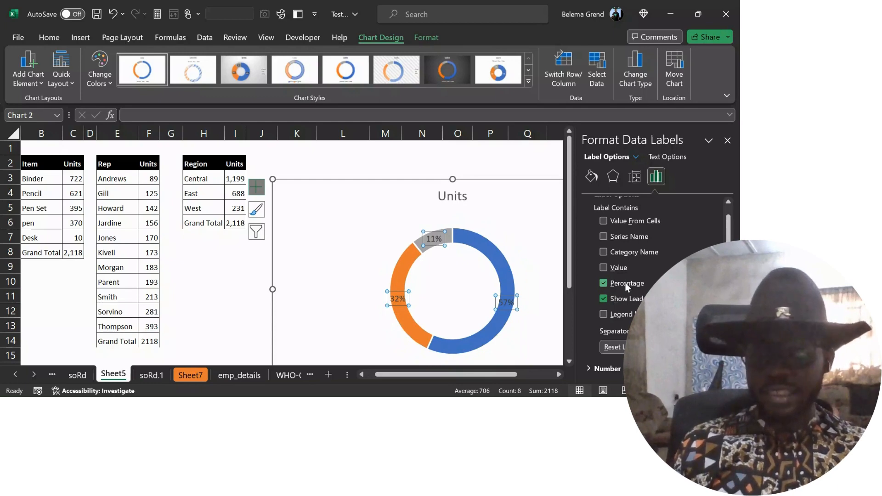
- Give the percentage labels a solid white fill and bold text, and display their border options
scroll(628, 286, up, 1)
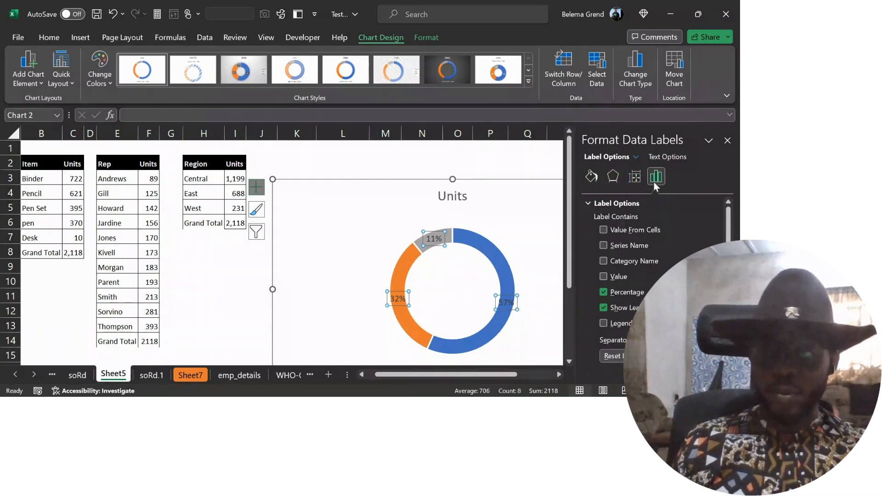
click(591, 180)
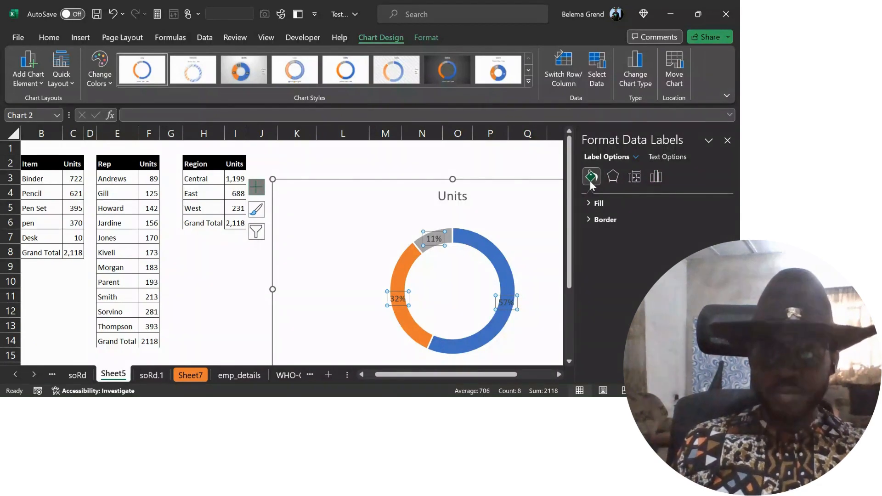
click(589, 206)
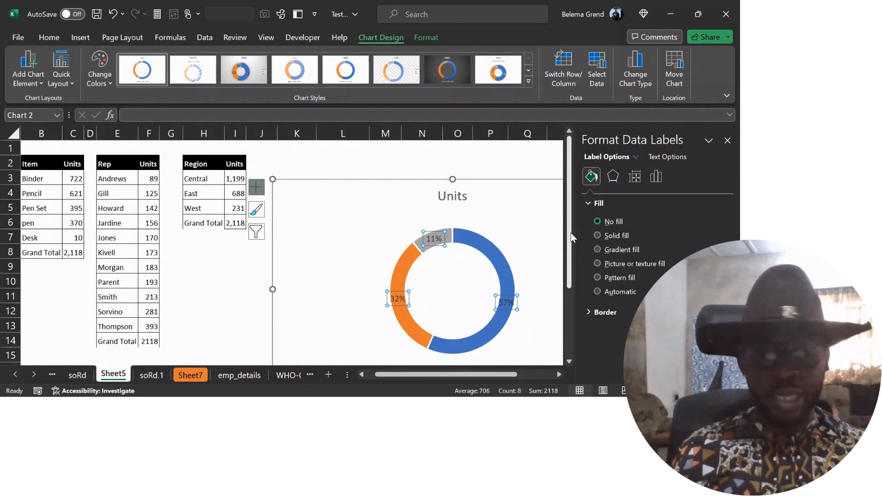
click(600, 234)
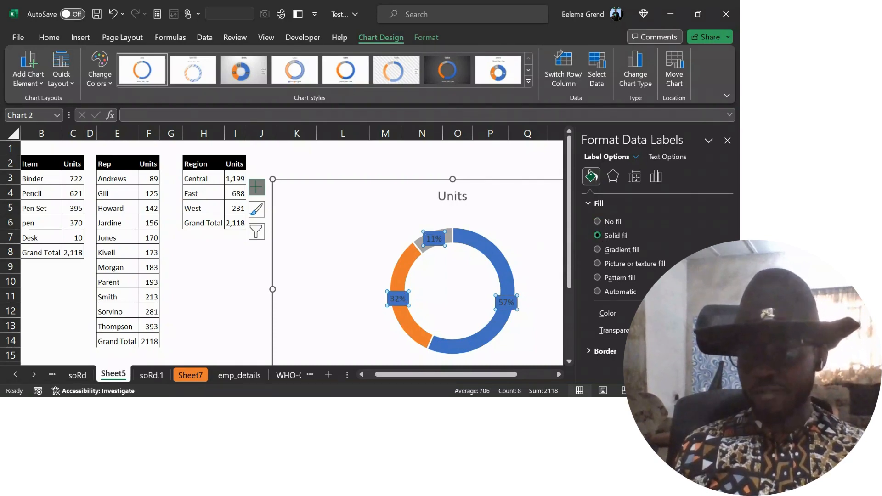
click(720, 313)
click(646, 202)
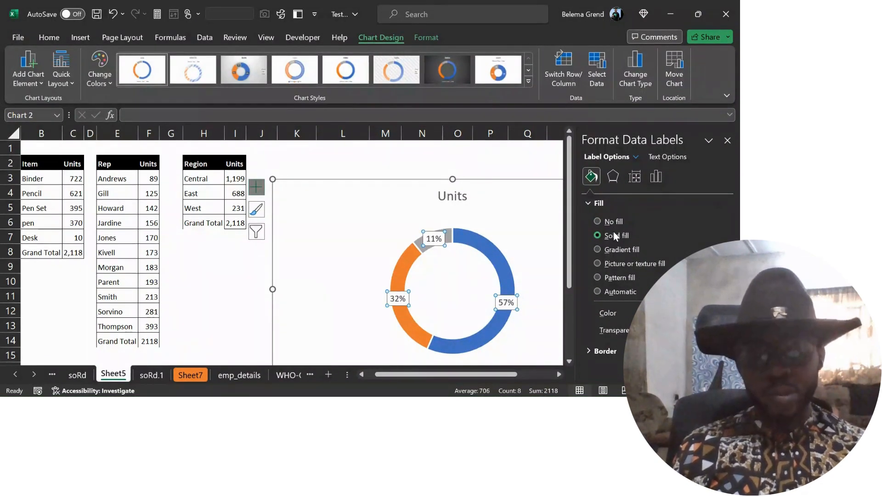
click(594, 203)
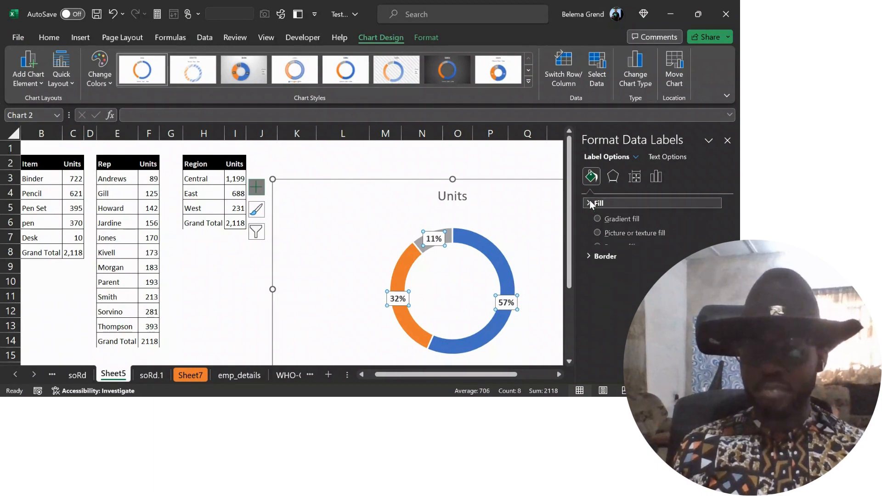
click(588, 219)
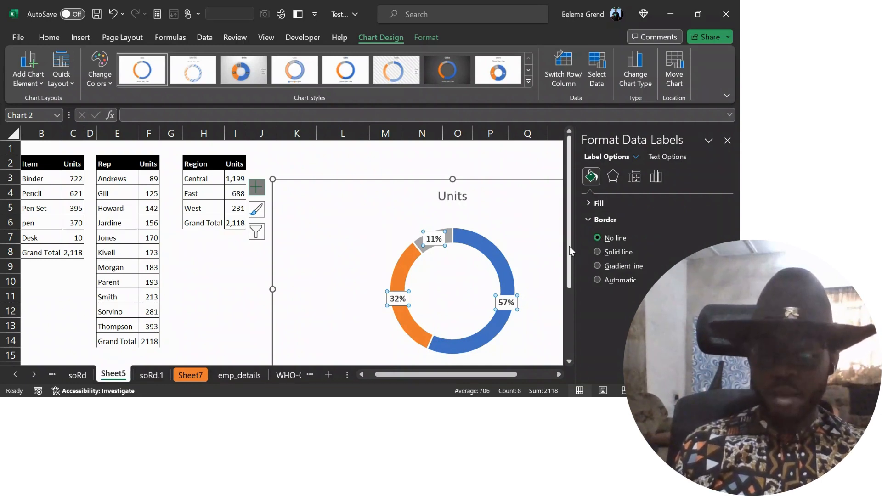
- Nudge the West slice's percentage label slightly toward the Central slice and close the formatting options
click(432, 236)
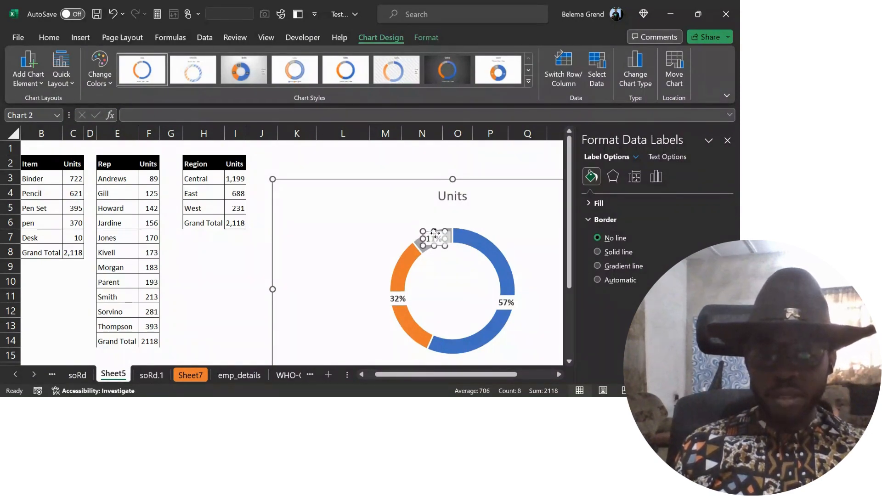
click(432, 222)
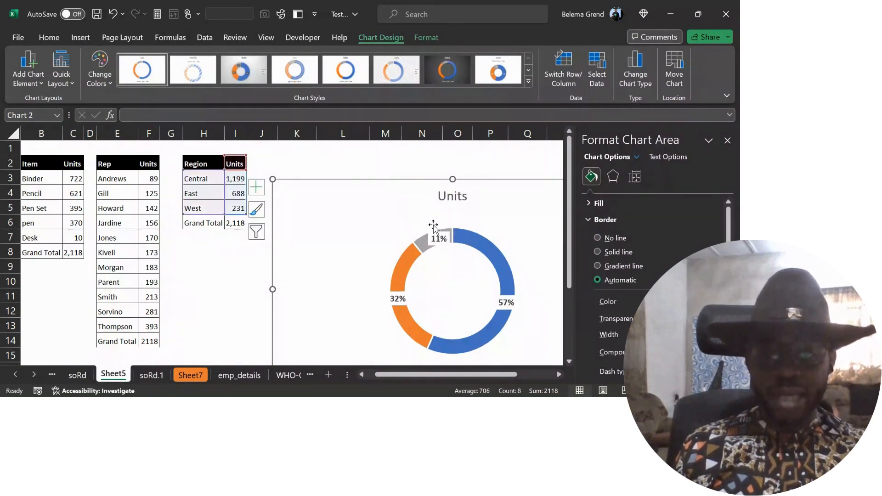
click(439, 236)
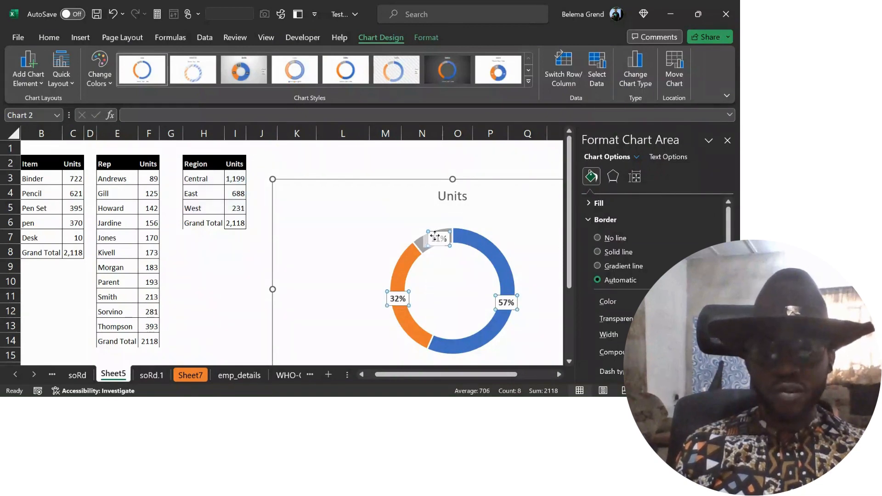
click(395, 212)
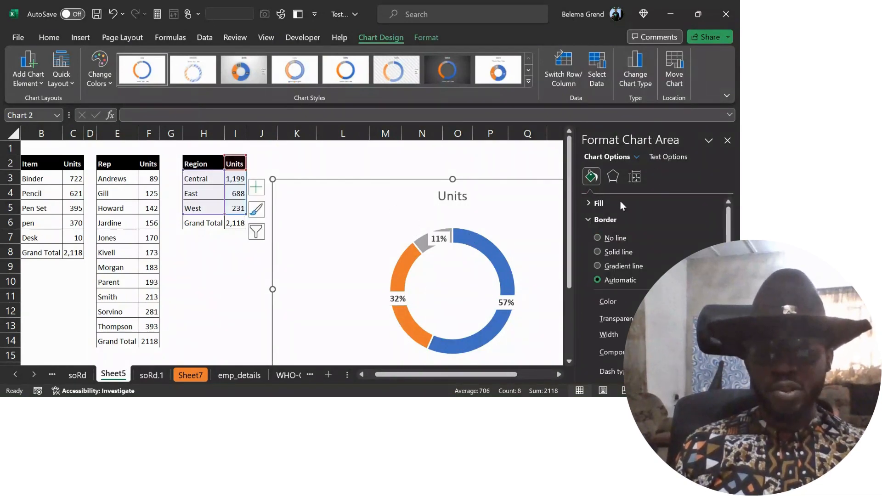
click(729, 145)
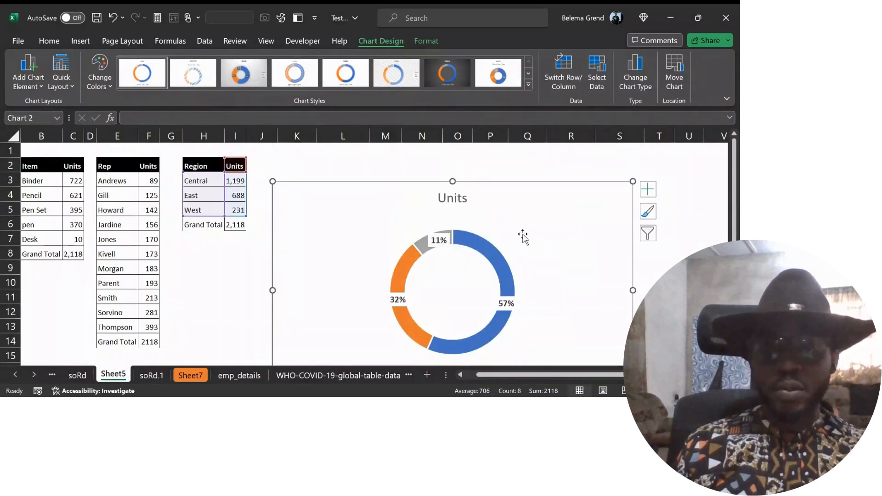
- Change the doughnut chart's title to "Regional Sales"
click(449, 200)
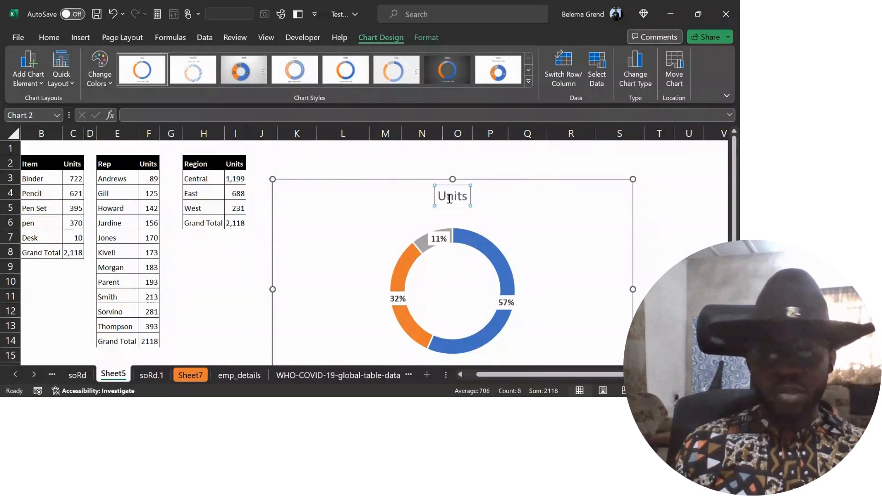
click(450, 198)
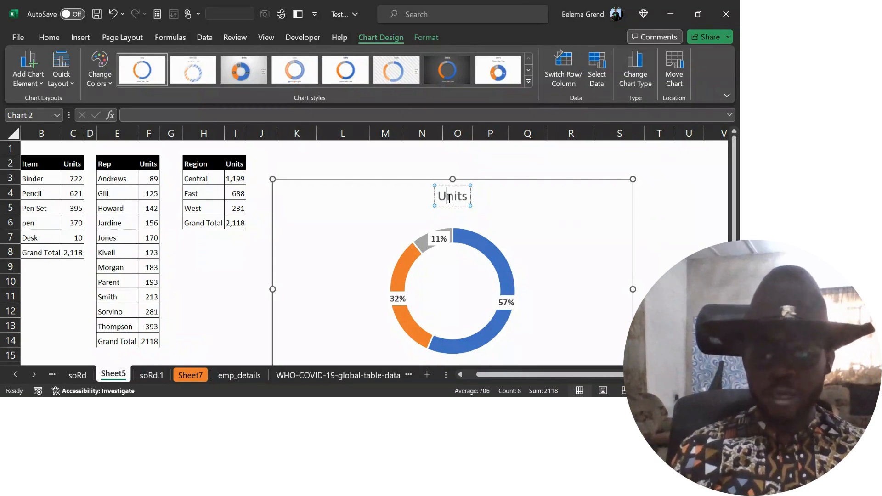
double_click(449, 197)
text(Re)
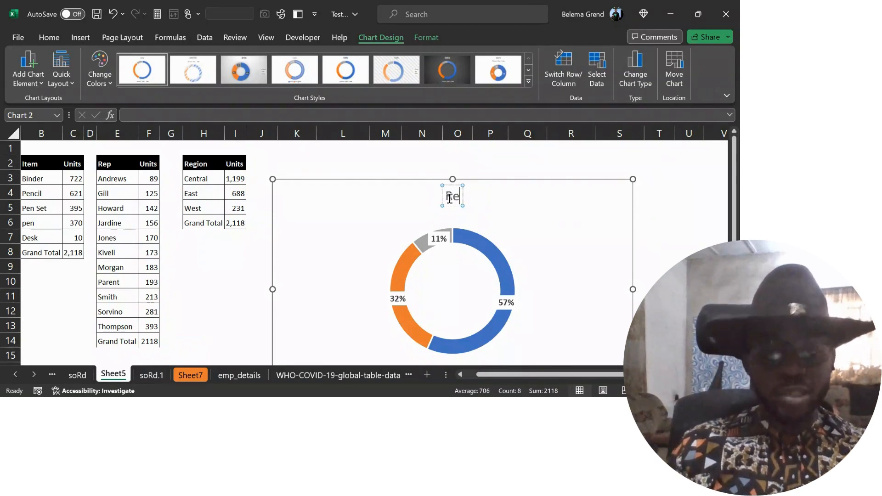
text(gional Sales)
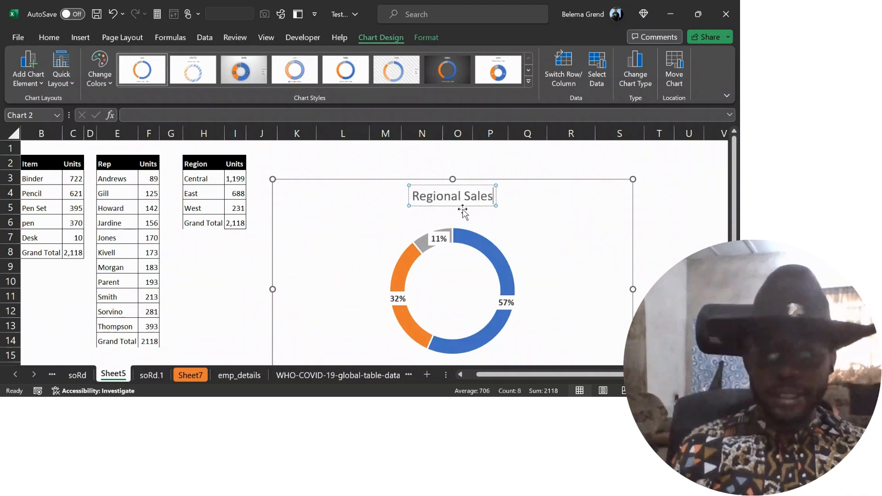
click(549, 174)
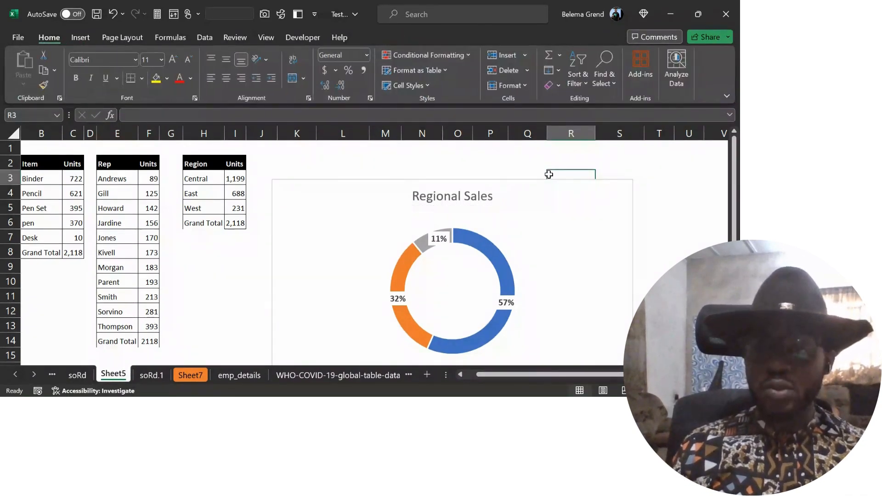
- Shrink the Regional Sales chart so it spans about columns N to S and rows 3 to 14
scroll(549, 175, down, 1)
scroll(549, 175, down, 1)
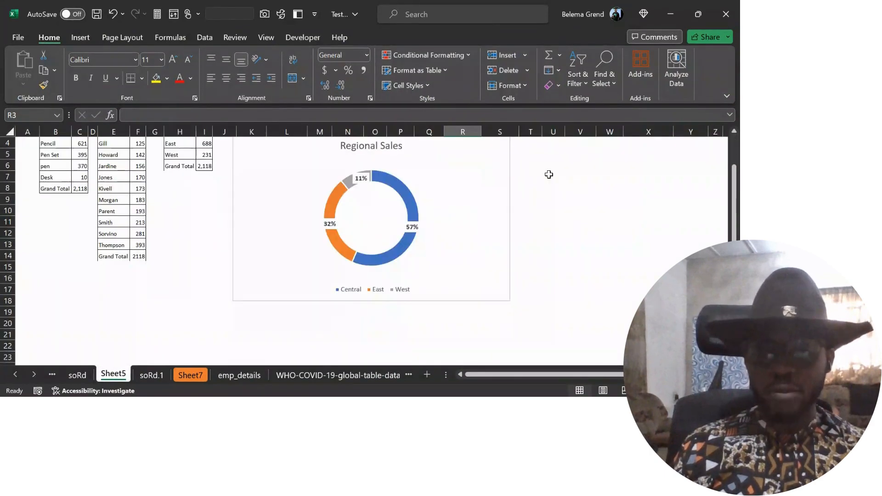
scroll(549, 174, down, 1)
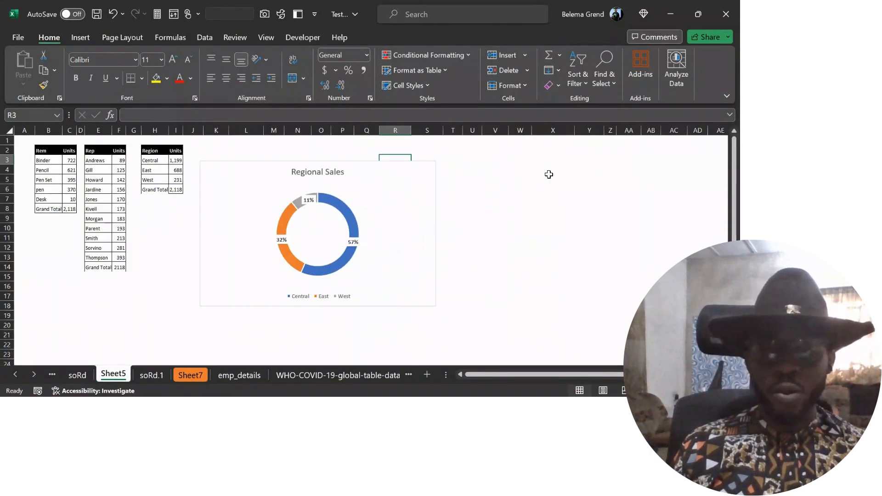
click(387, 207)
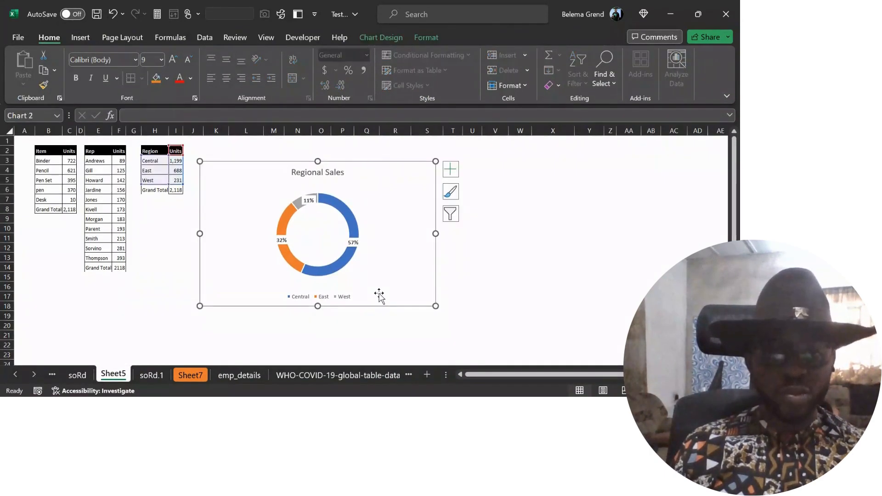
drag(200, 306, 244, 284)
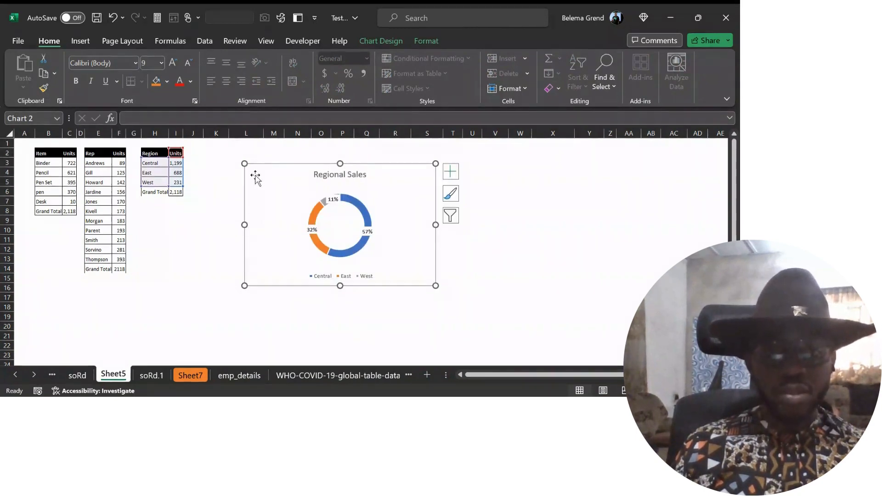
drag(245, 162, 275, 160)
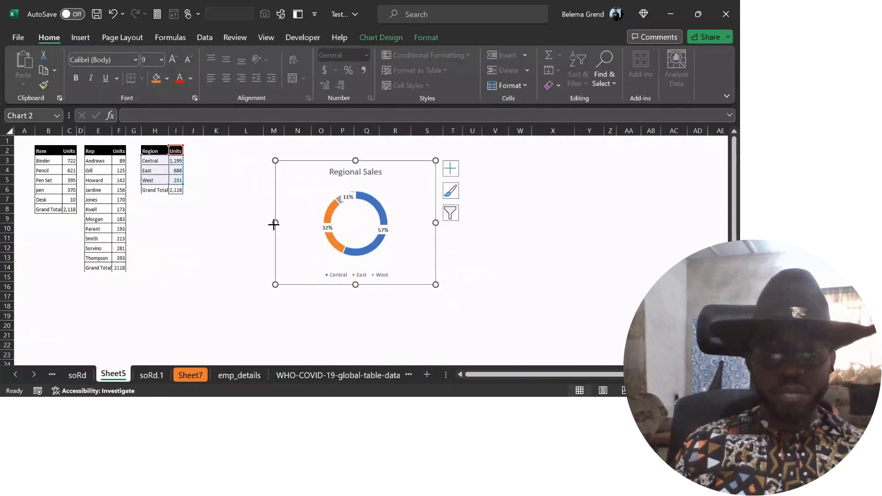
drag(275, 223, 288, 223)
drag(362, 284, 365, 273)
- Make the Regional Sales chart title bold and black, and move the chart to about columns K to P at the sheet's top
click(346, 173)
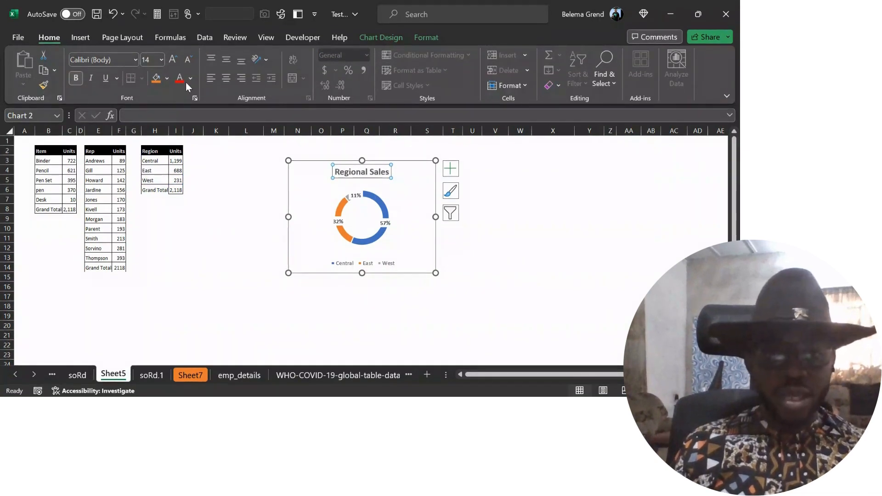
click(189, 80)
click(189, 95)
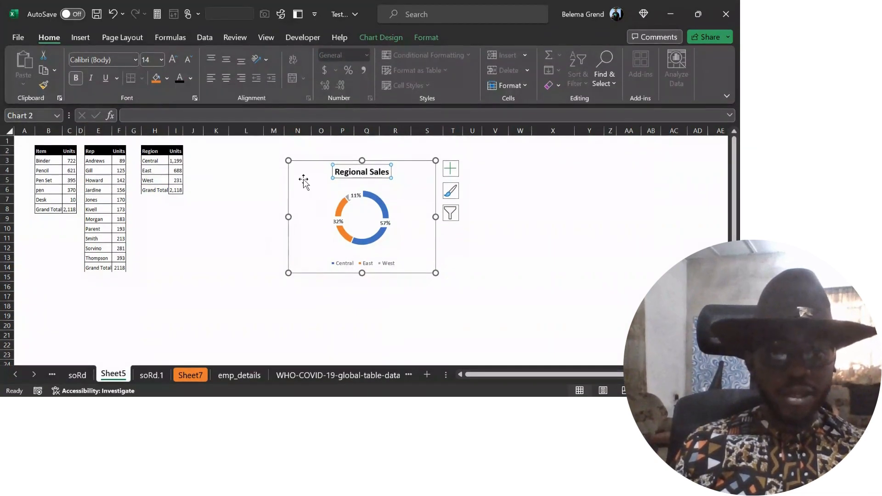
drag(309, 166, 238, 139)
click(164, 268)
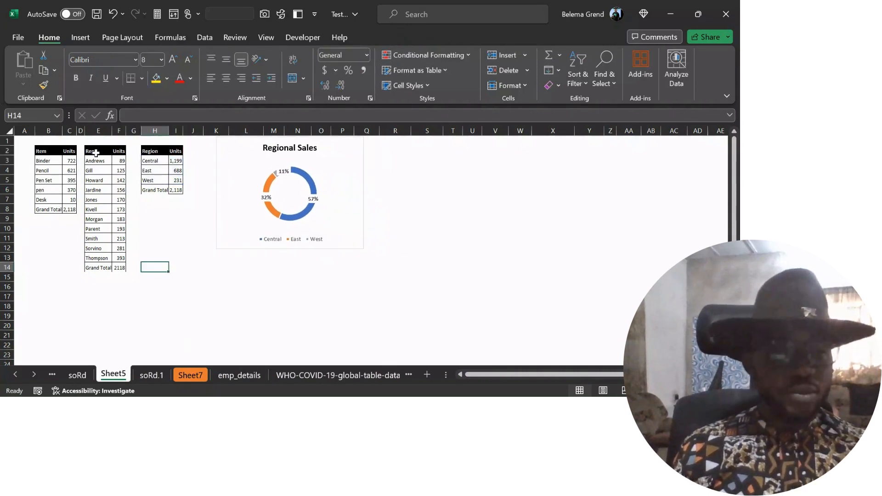
- Insert a Clustered Column chart of units per rep from E2:F13, leaving out the Grand Total row
drag(95, 151, 116, 255)
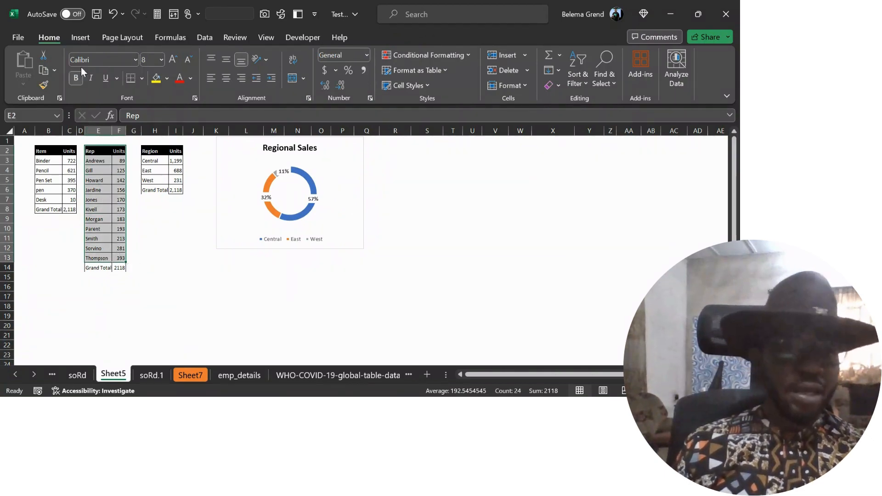
click(80, 39)
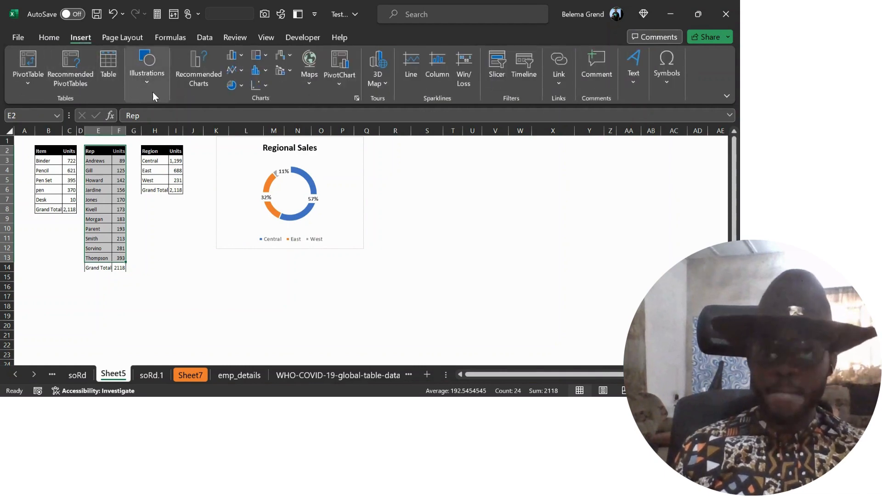
click(199, 69)
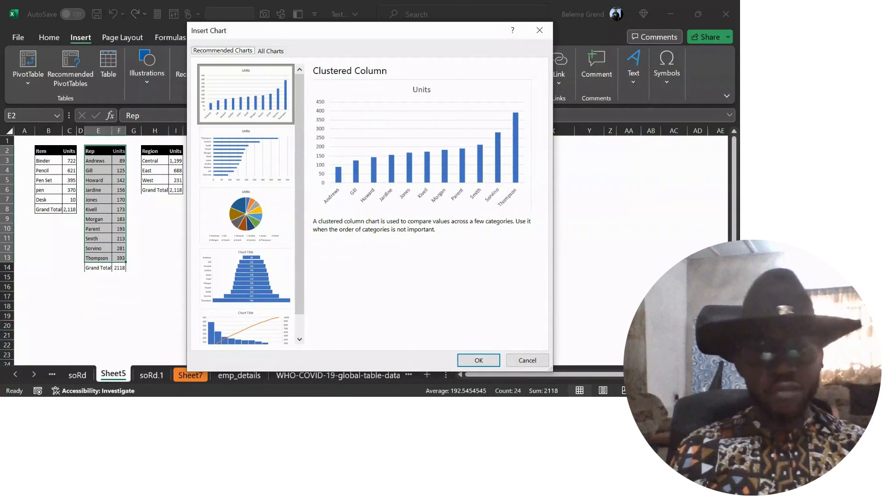
click(246, 155)
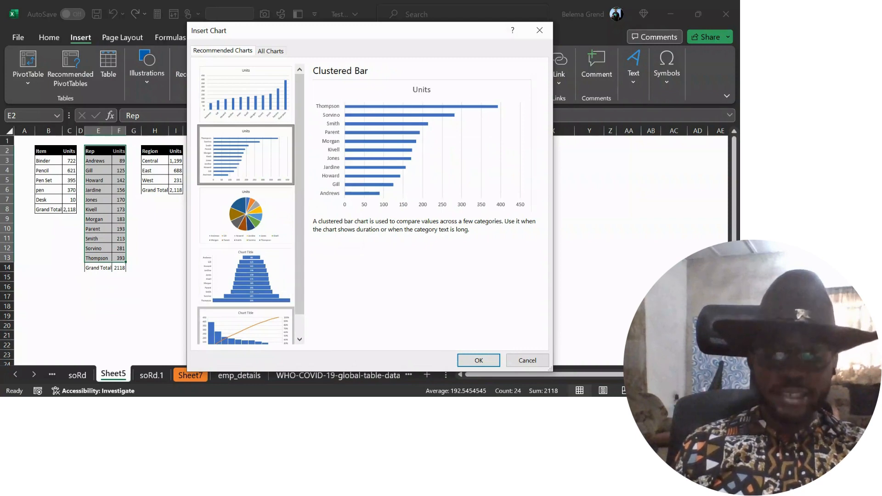
scroll(246, 207, down, 1)
scroll(245, 294, up, 1)
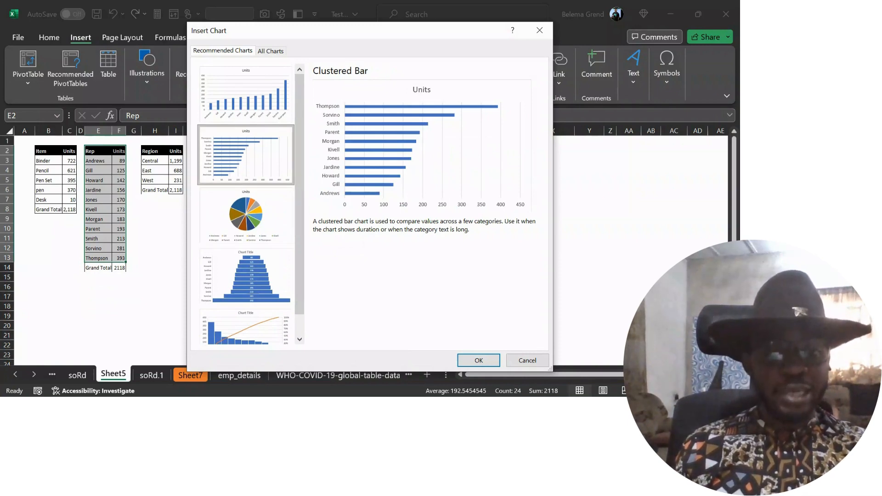
click(246, 94)
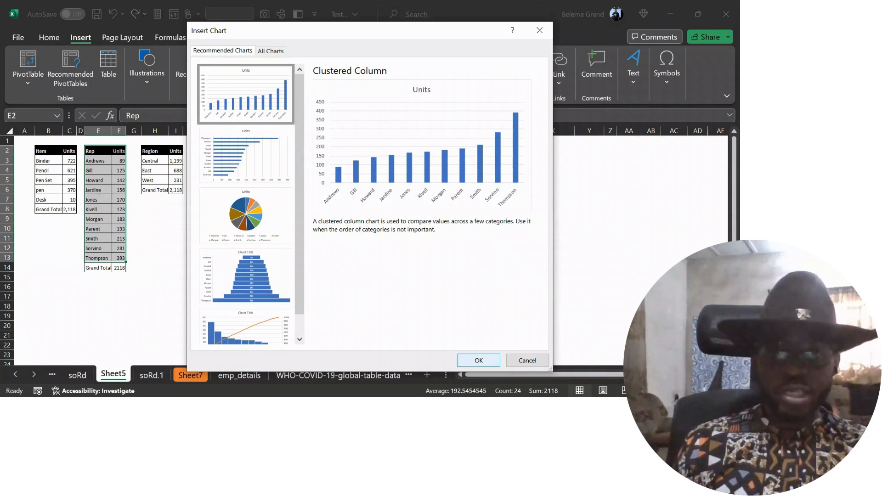
click(464, 361)
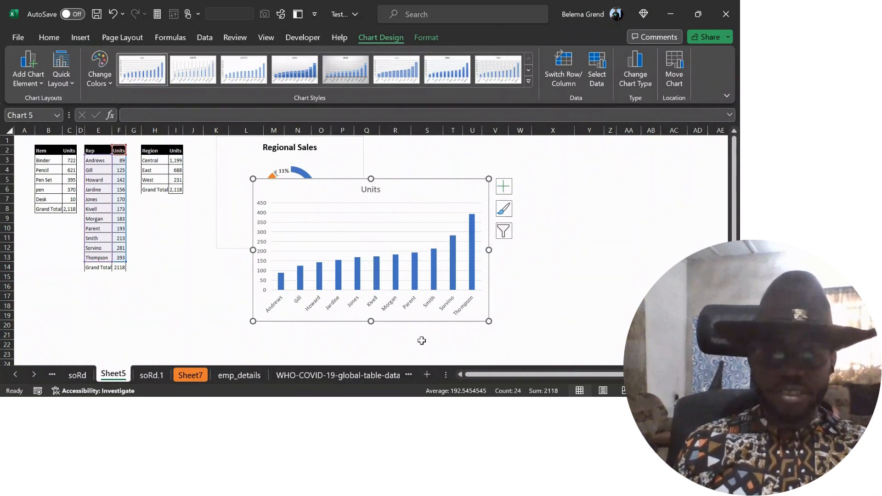
- Preview the stacked, 100% stacked and 3-D column types for the rep units chart, and keep Clustered Column
click(633, 78)
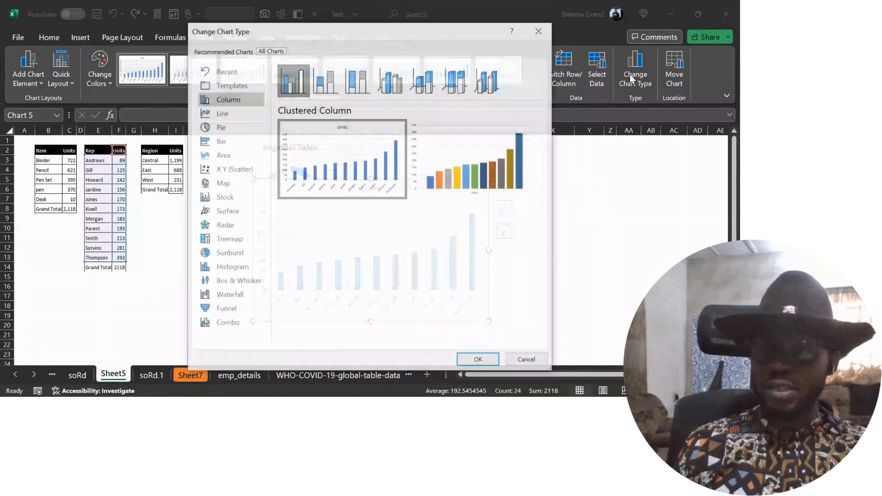
mouse_move(469, 182)
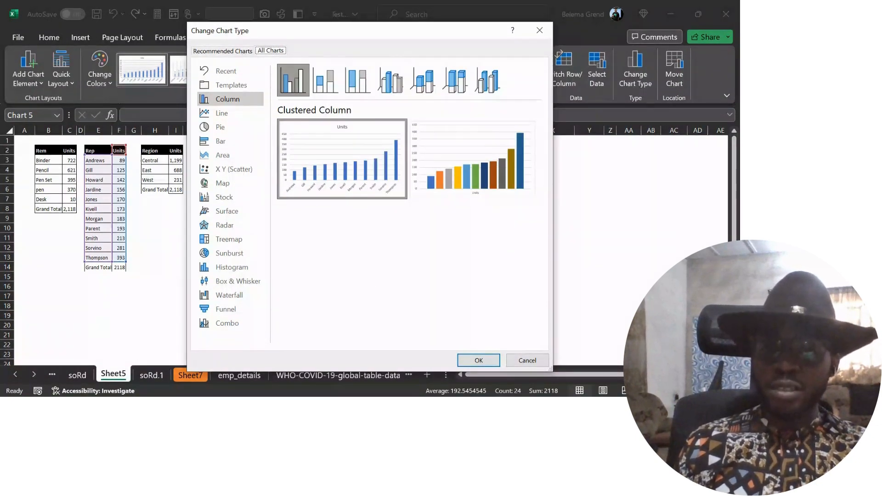
mouse_move(342, 174)
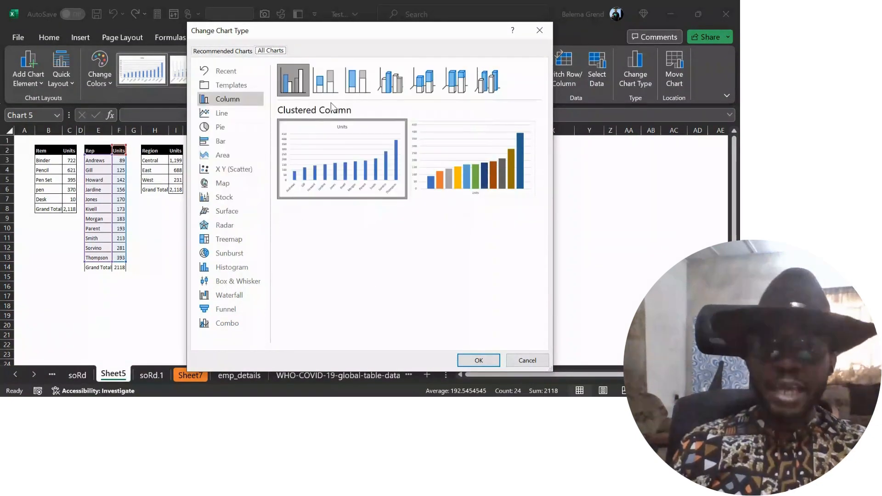
click(334, 89)
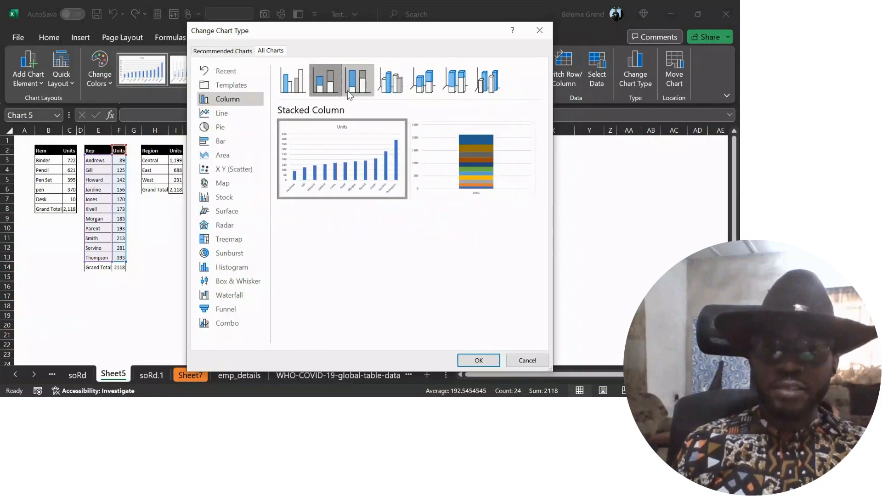
click(351, 87)
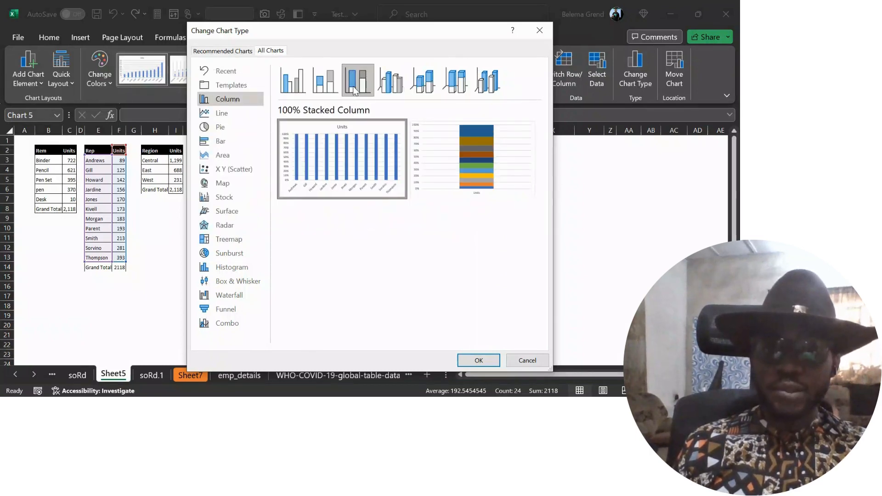
click(399, 80)
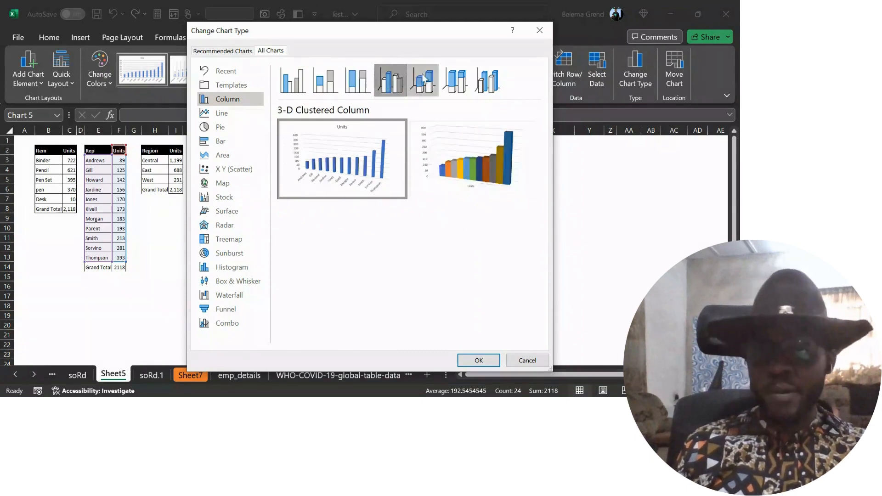
click(447, 79)
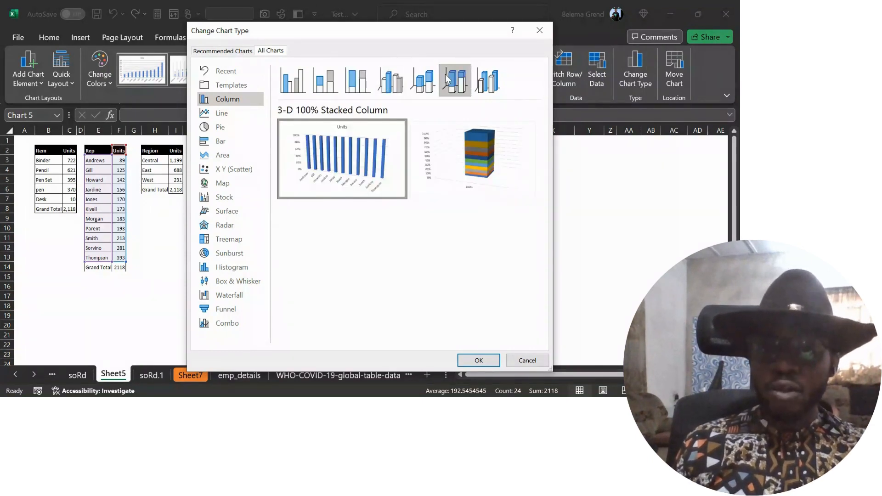
click(483, 83)
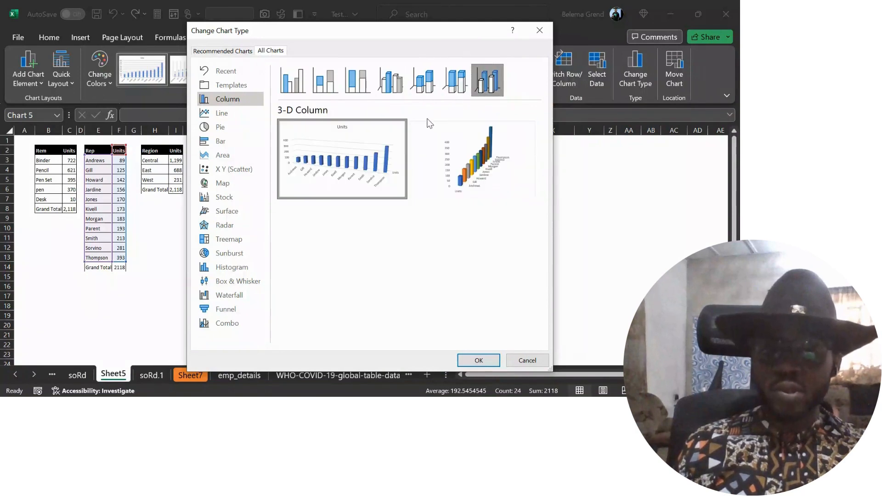
click(287, 88)
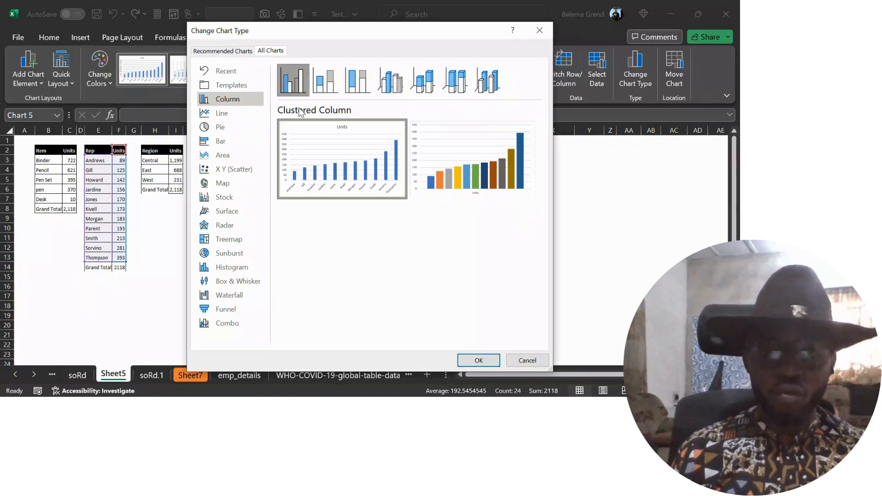
mouse_move(342, 159)
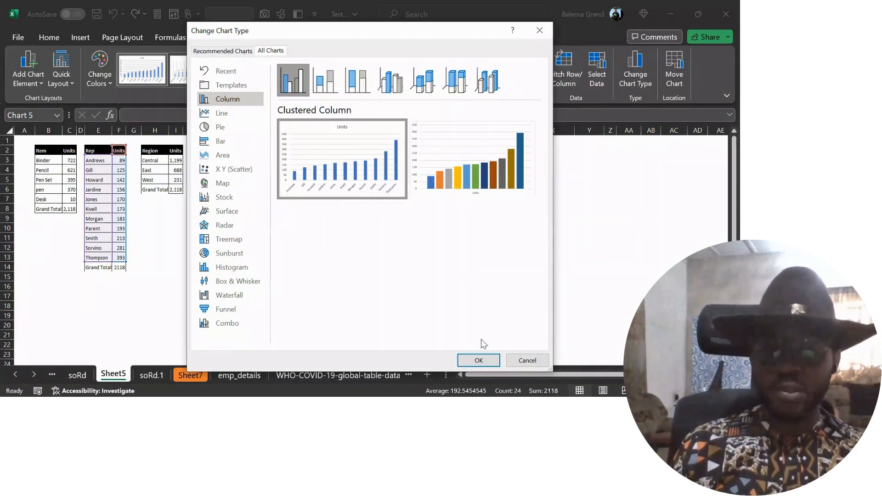
click(483, 361)
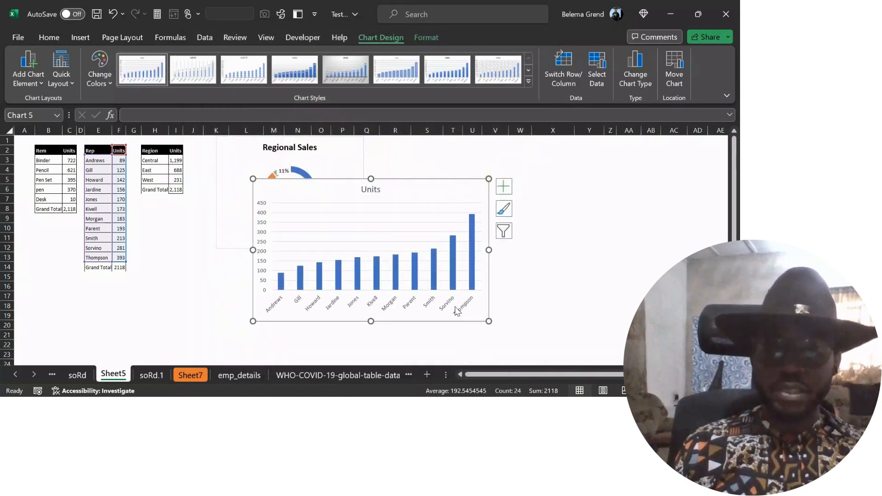
- Move the Units column chart beside the Regional Sales doughnut so it spans about columns R to Y and rows 1 to 15
drag(405, 182, 521, 140)
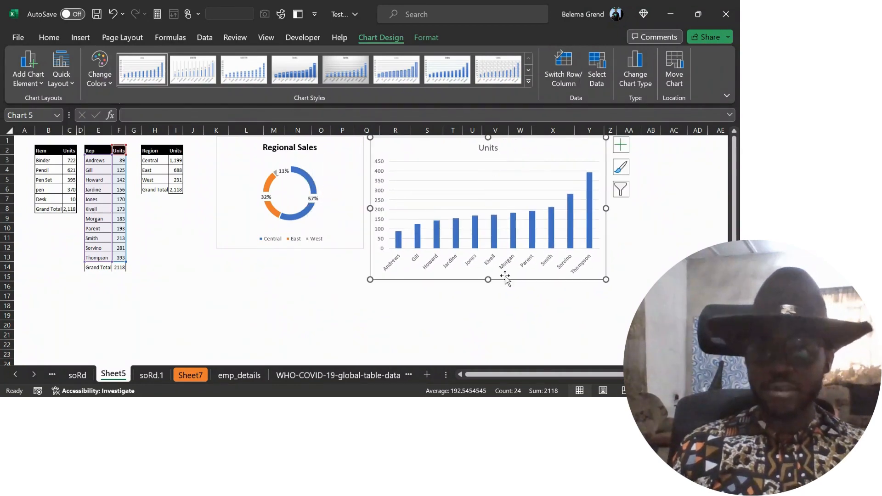
scroll(508, 305, up, 1)
scroll(508, 308, up, 1)
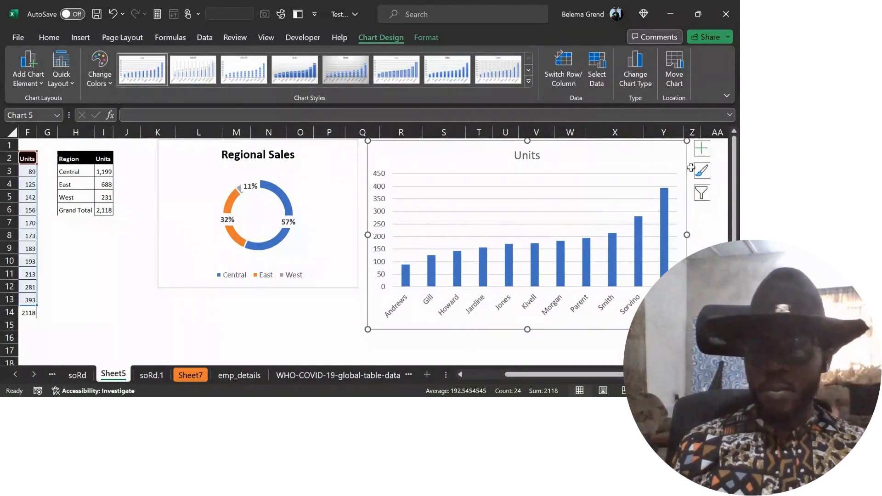
- Add data labels to the Units column chart
click(701, 148)
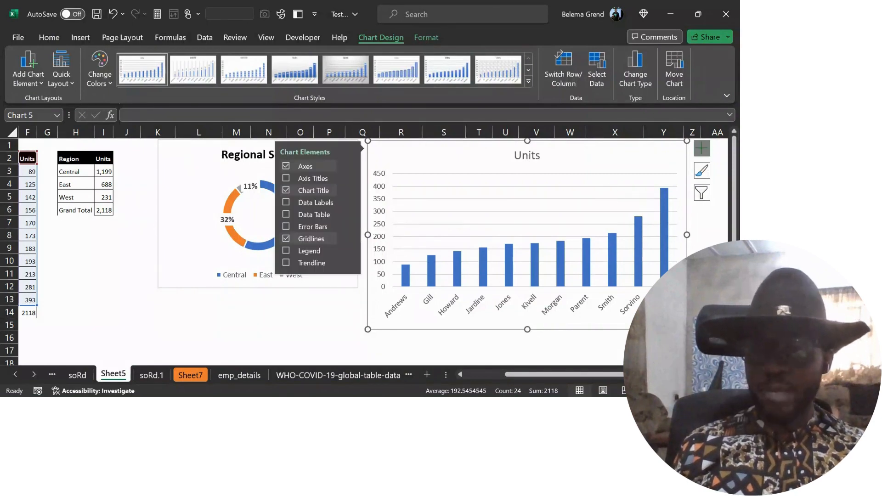
click(303, 202)
click(286, 202)
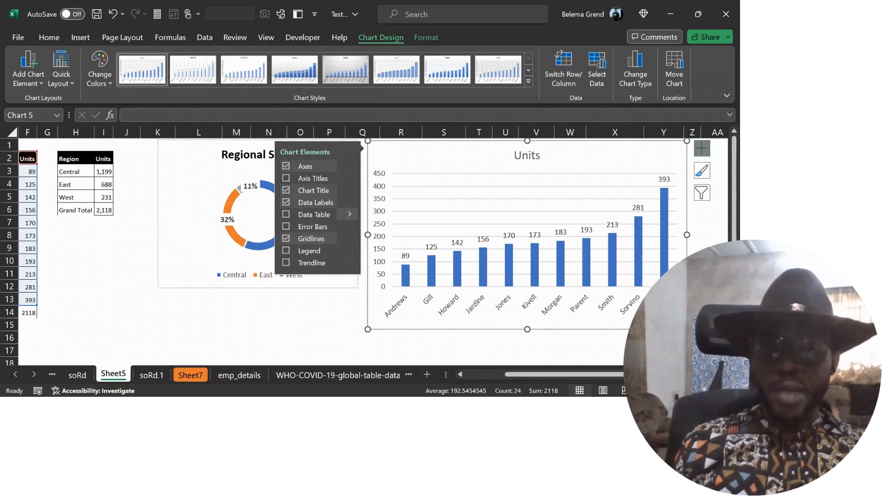
- Give the Units column chart's data labels a solid light blue fill and close the formatting options
click(349, 202)
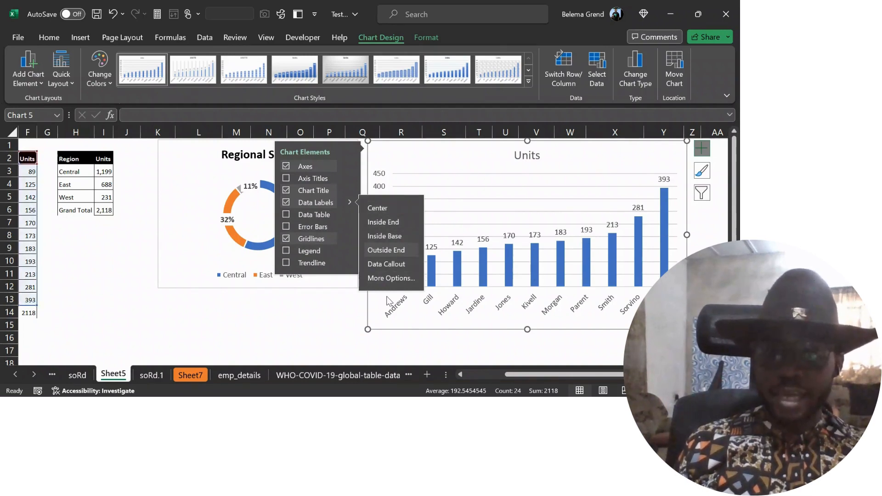
click(390, 278)
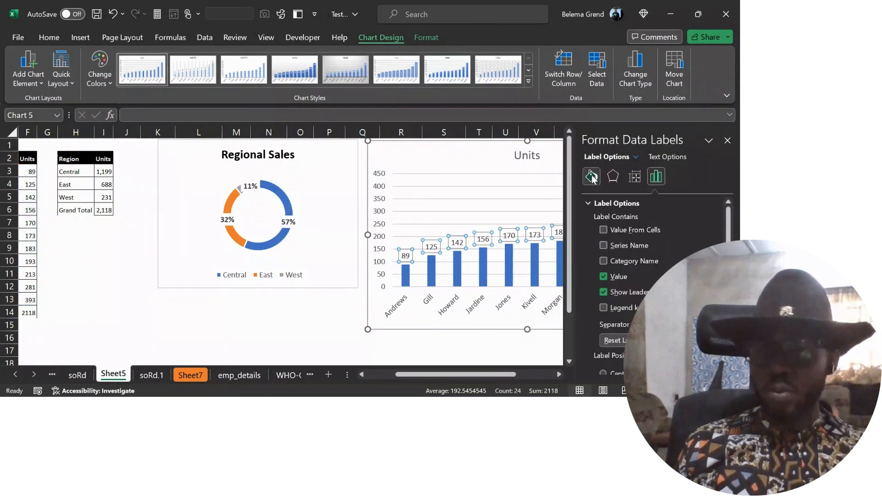
click(591, 177)
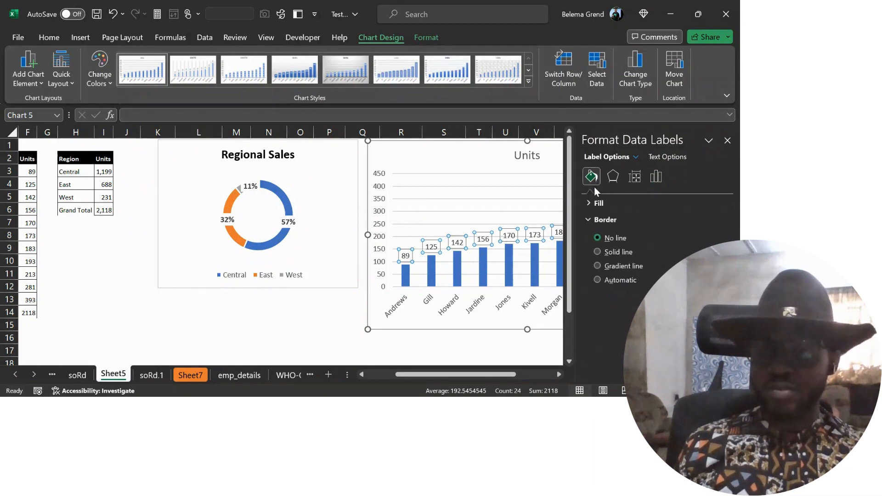
click(592, 220)
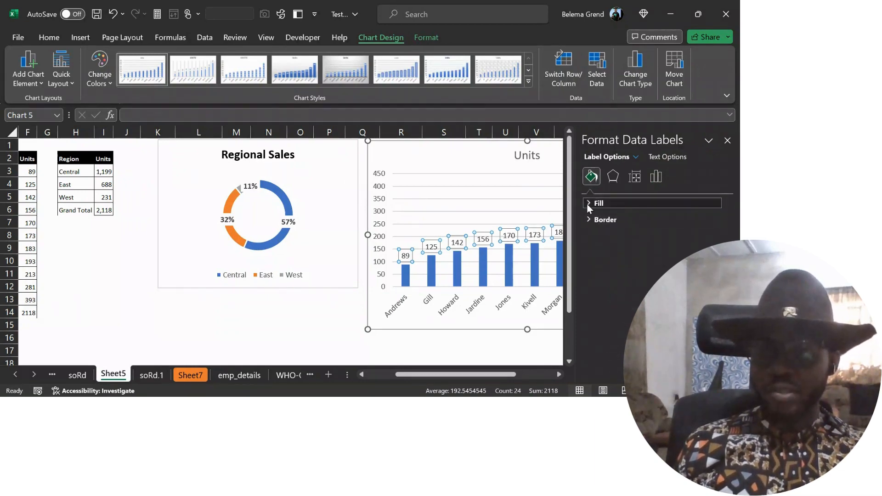
click(587, 203)
click(596, 235)
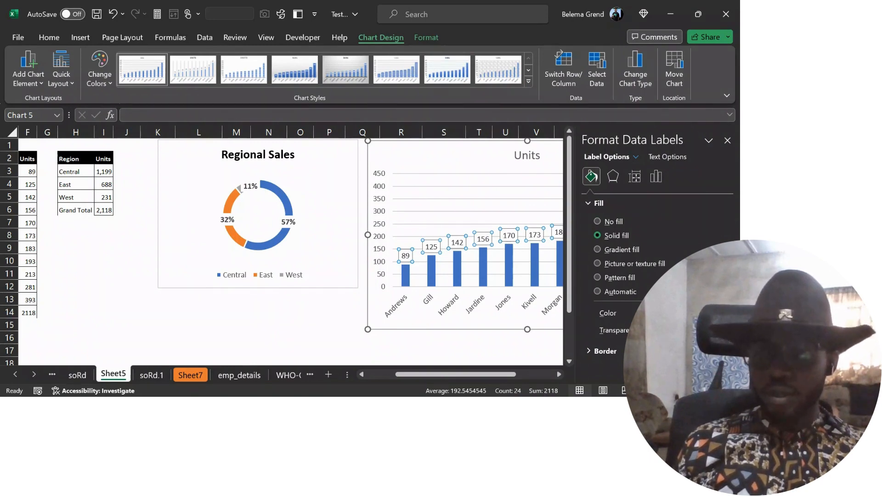
click(722, 313)
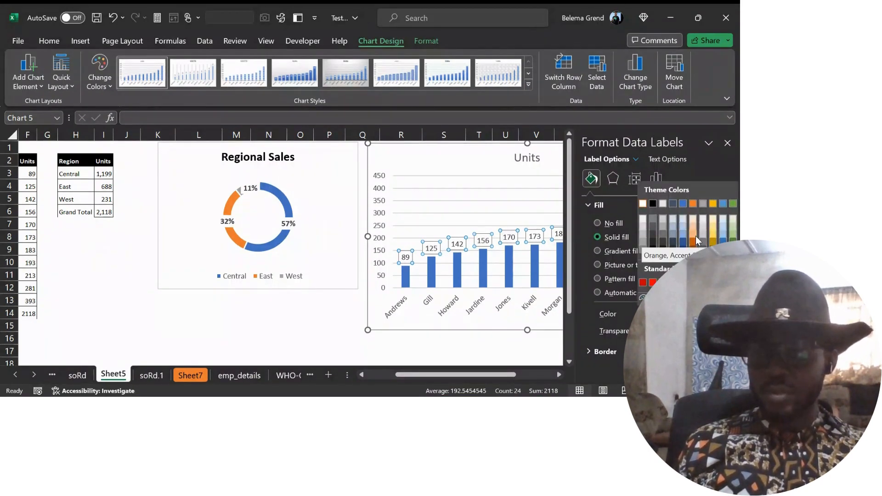
click(734, 218)
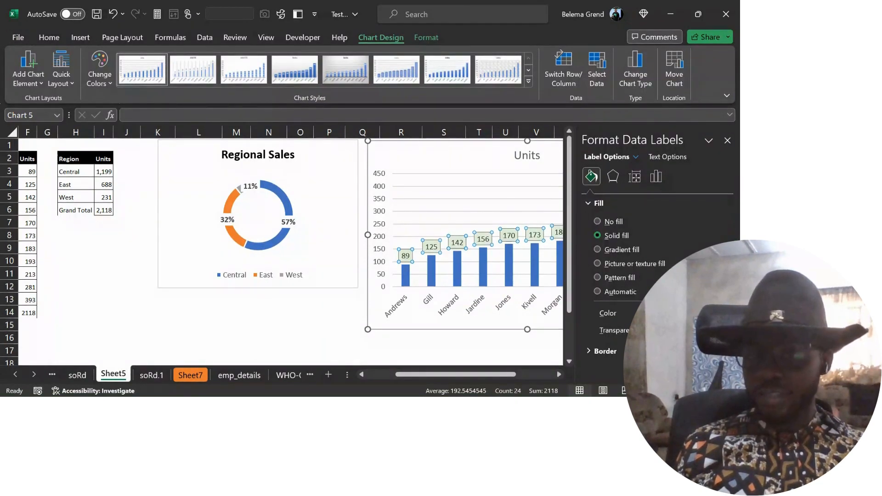
click(722, 313)
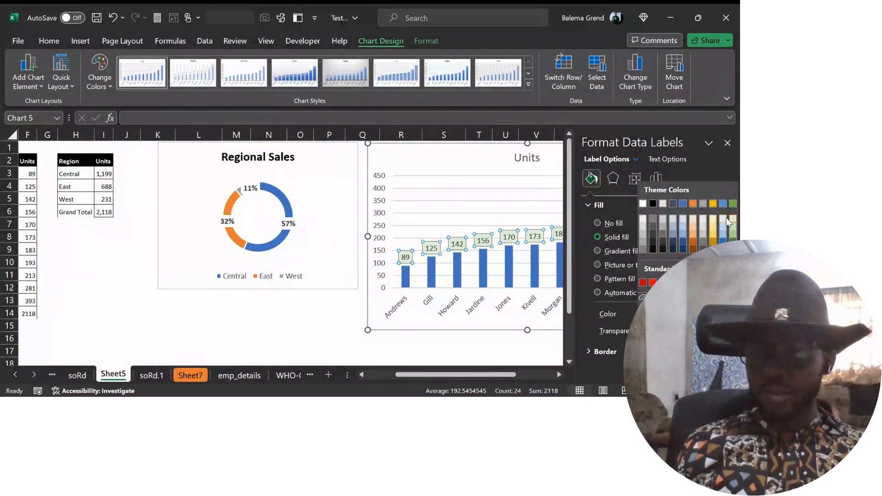
click(724, 216)
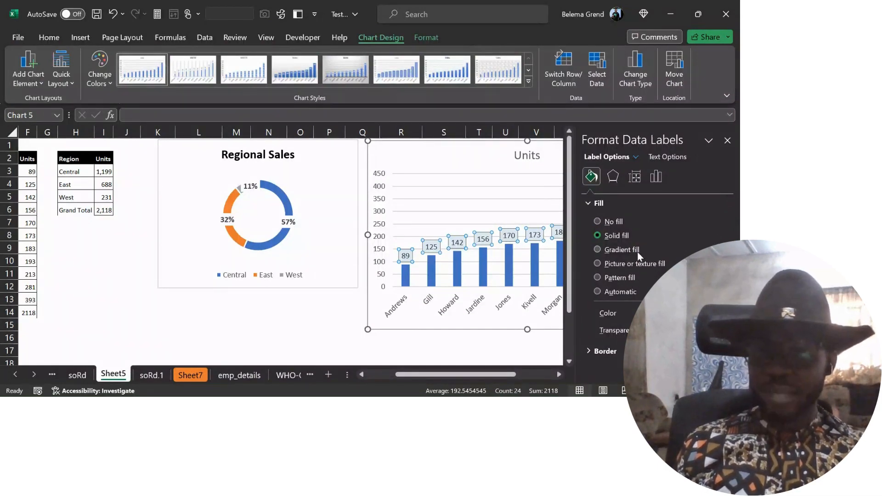
click(727, 141)
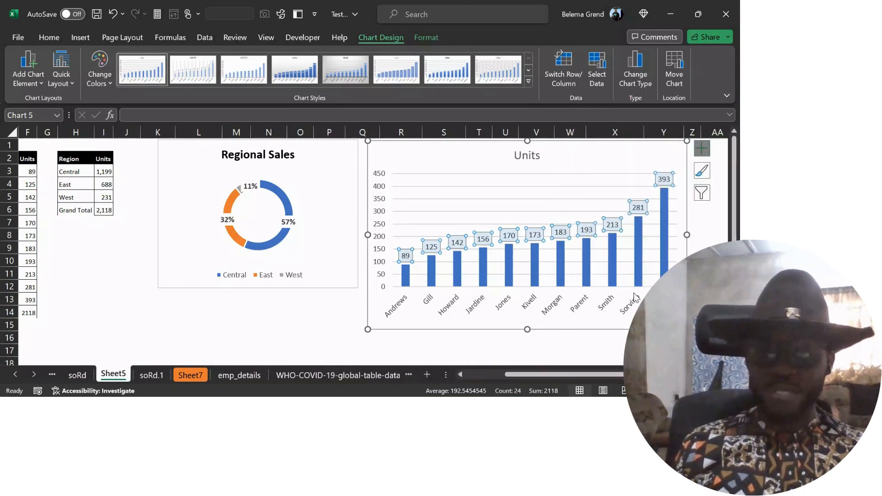
- Change the title of the Units column chart to "Rep Sales"
click(430, 180)
click(419, 162)
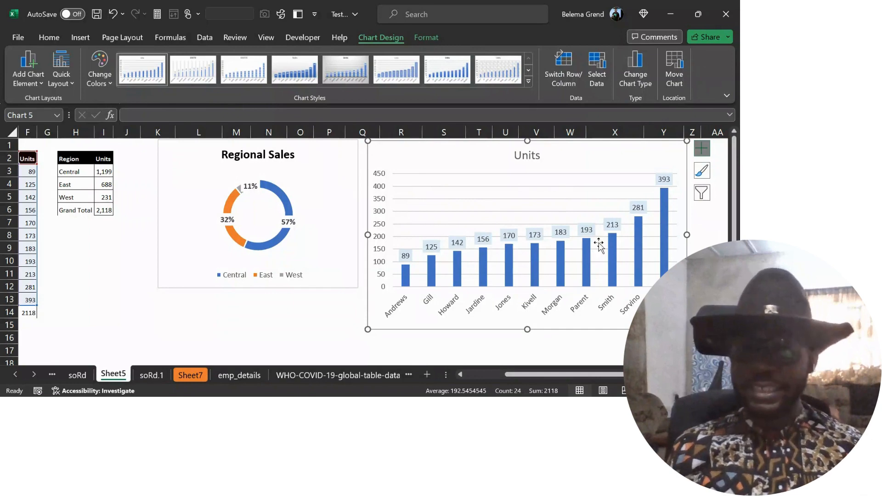
click(527, 156)
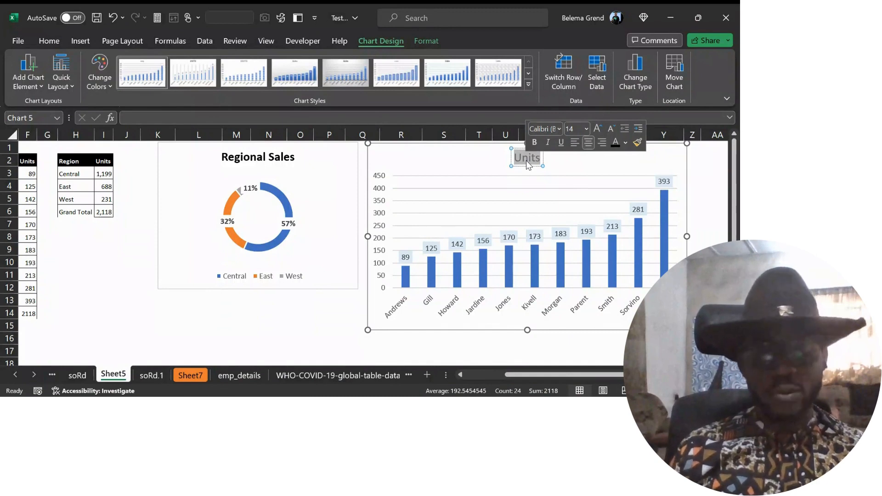
text(Rep)
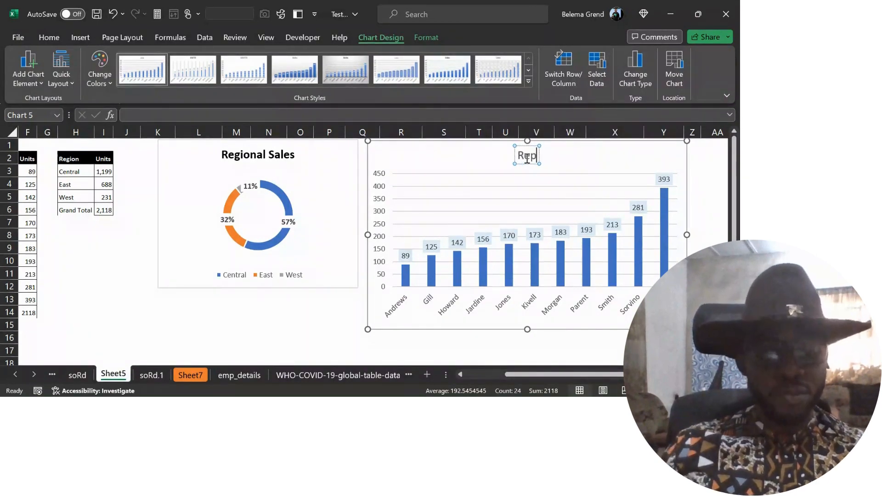
text( Sales)
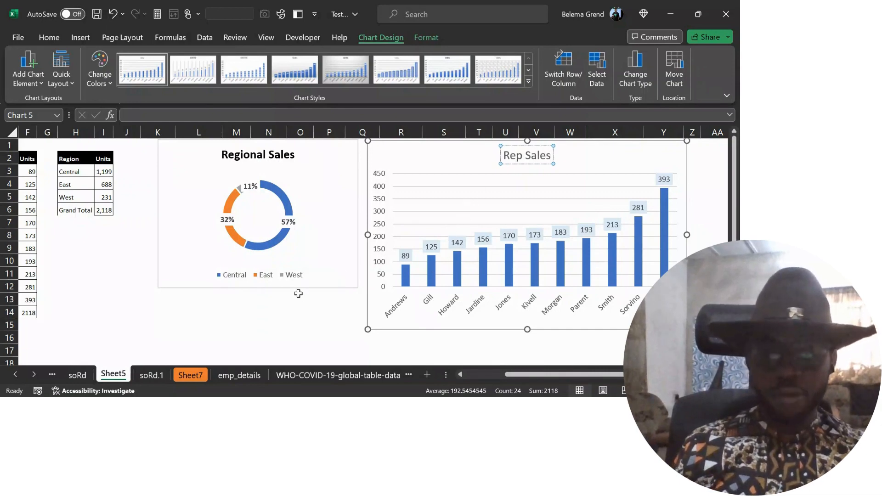
click(303, 312)
- Insert a Clustered Bar chart of units per item from B2:C7, leaving out the Grand Total row
scroll(320, 296, down, 3)
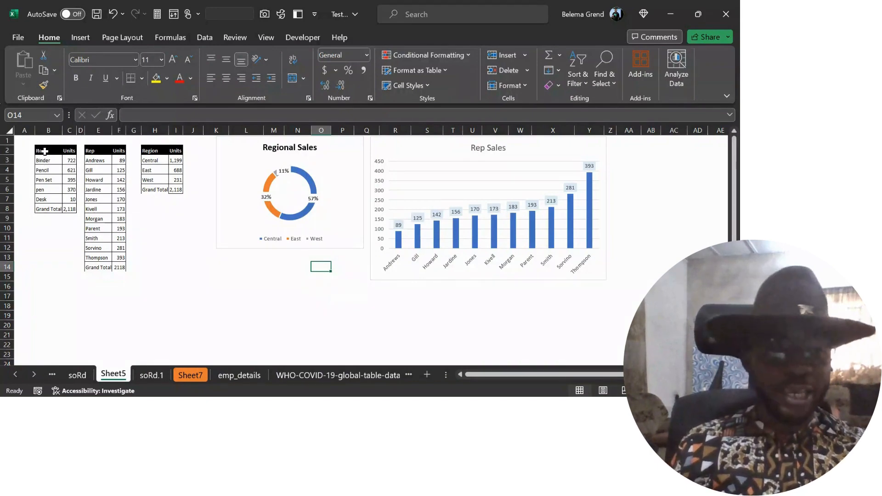
drag(45, 150, 65, 203)
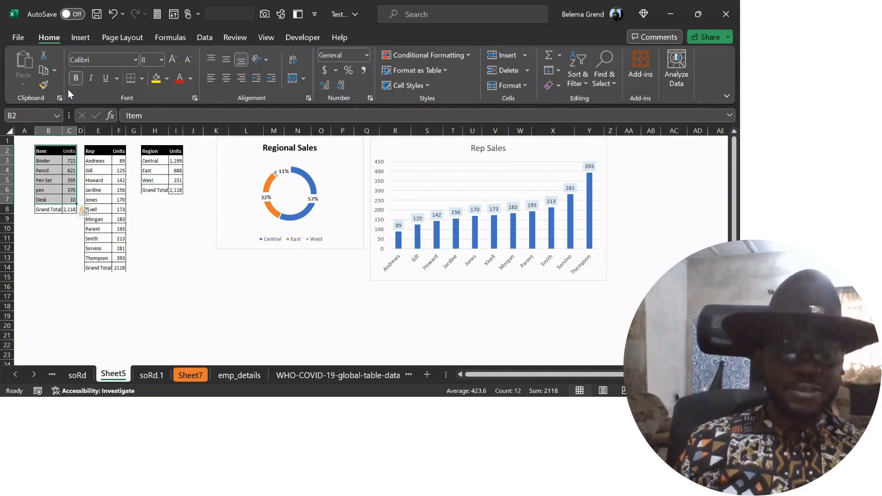
click(88, 44)
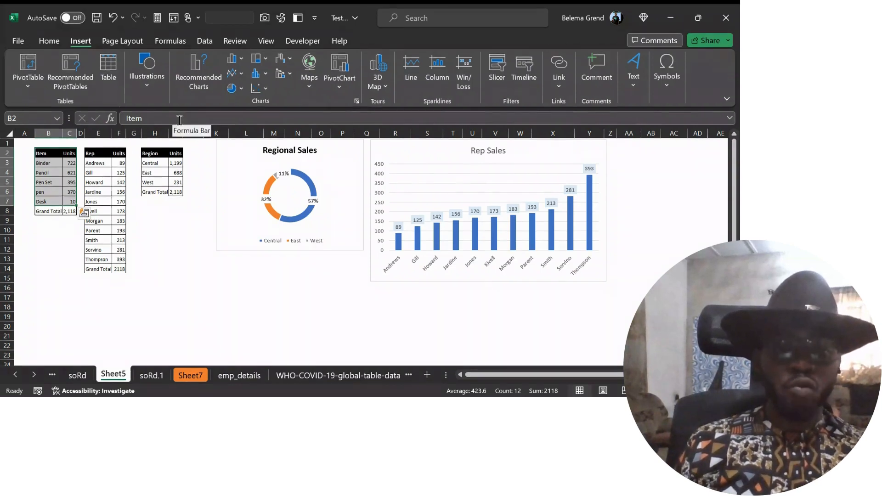
click(205, 70)
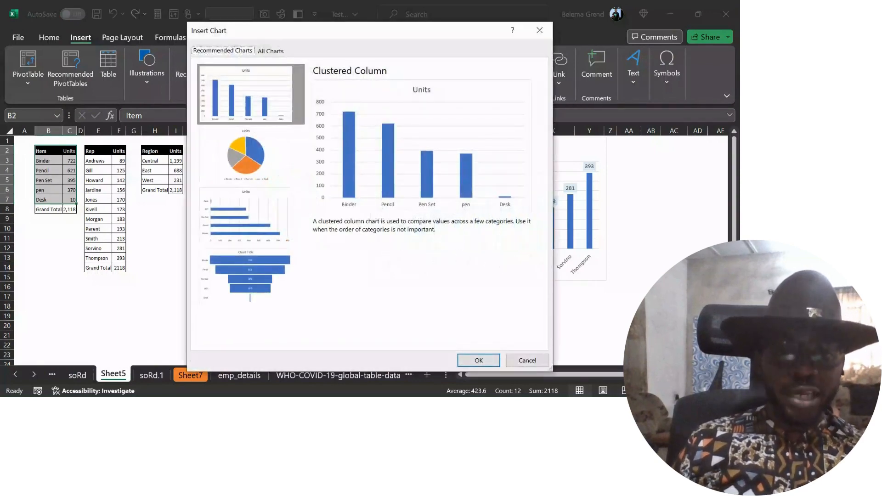
click(250, 216)
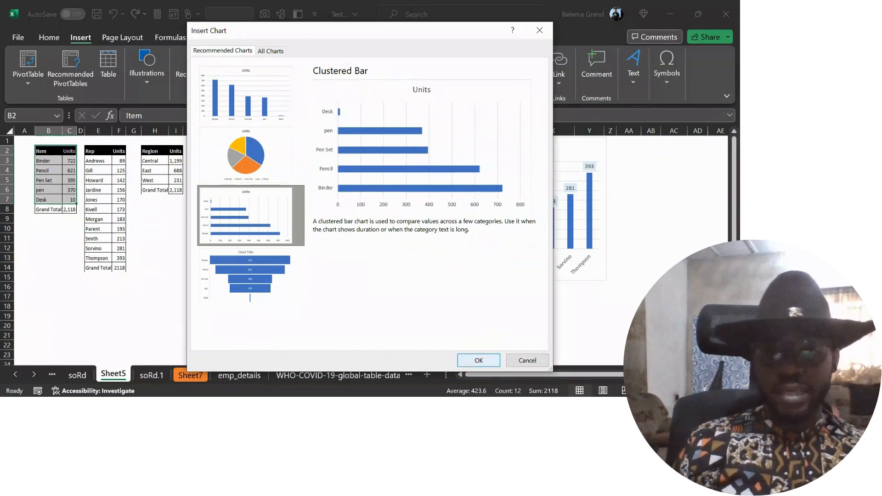
click(467, 360)
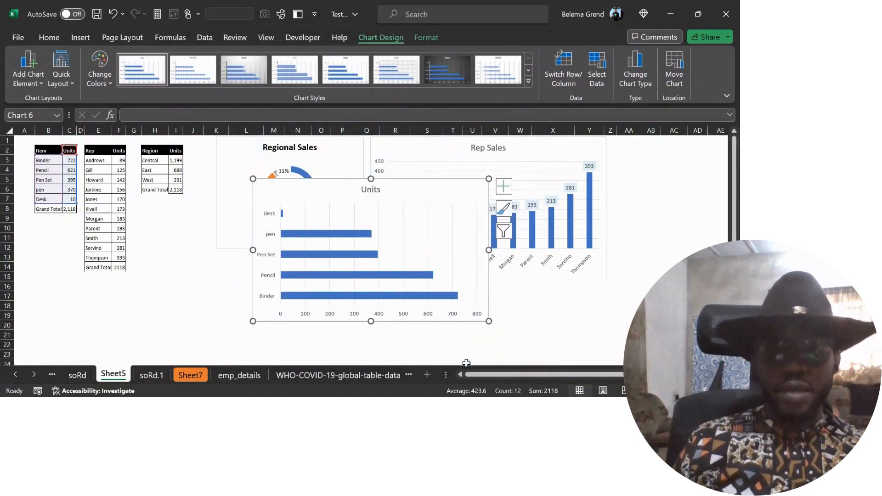
- Move the item bar chart below the Regional Sales doughnut, starting around row 9, and add data labels to its bars
drag(381, 180, 270, 216)
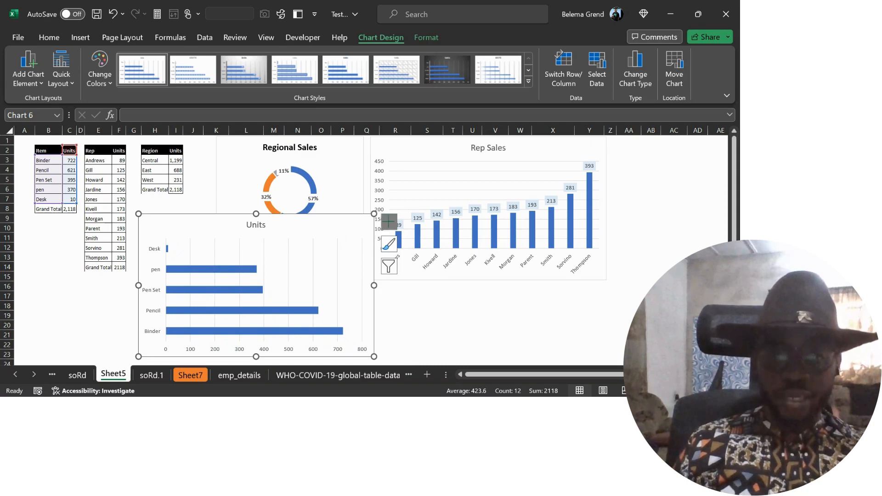
click(388, 222)
click(427, 276)
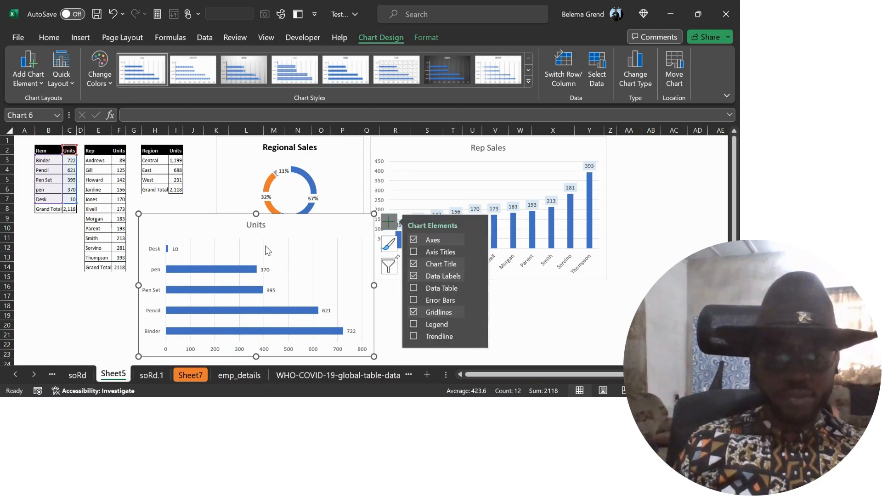
- Replace the title of the item bar chart with "Item Sales"
click(256, 225)
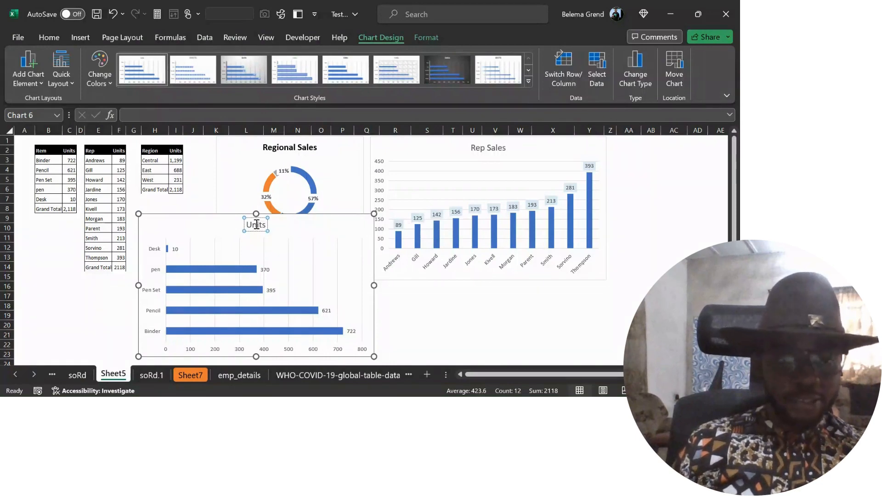
double_click(256, 225)
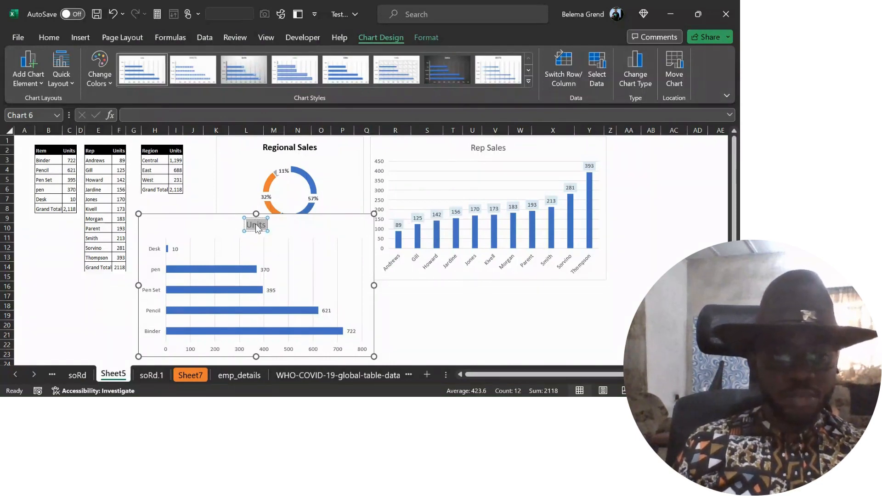
key(BackSpace)
text(Ite)
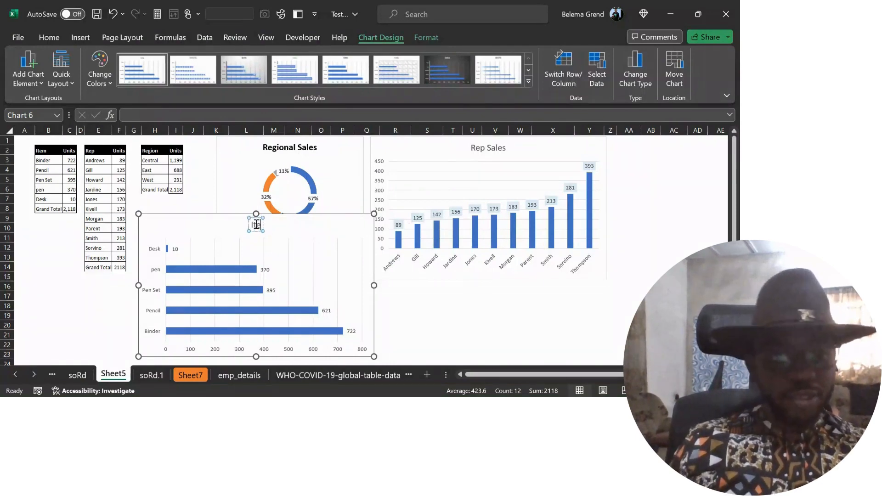
text(m)
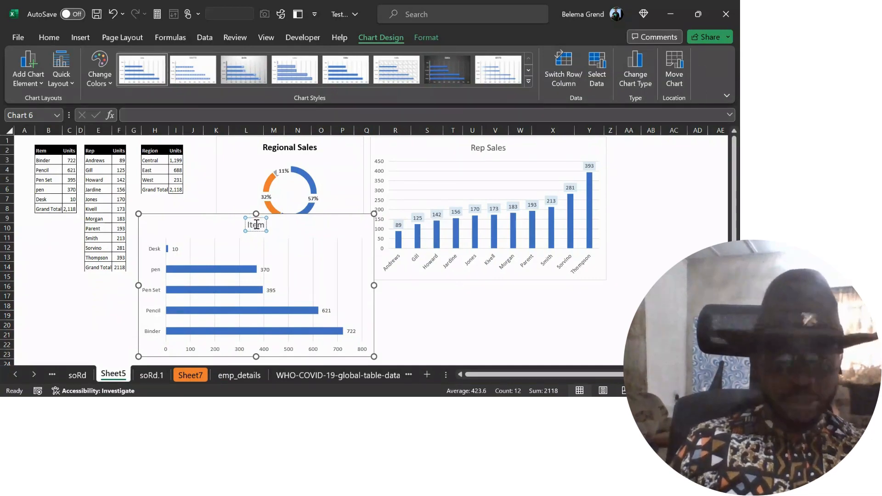
text( Sales)
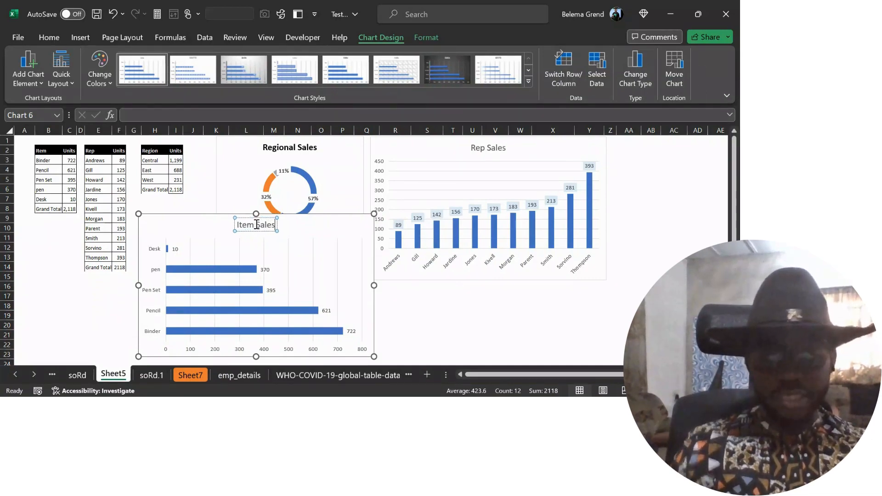
click(207, 228)
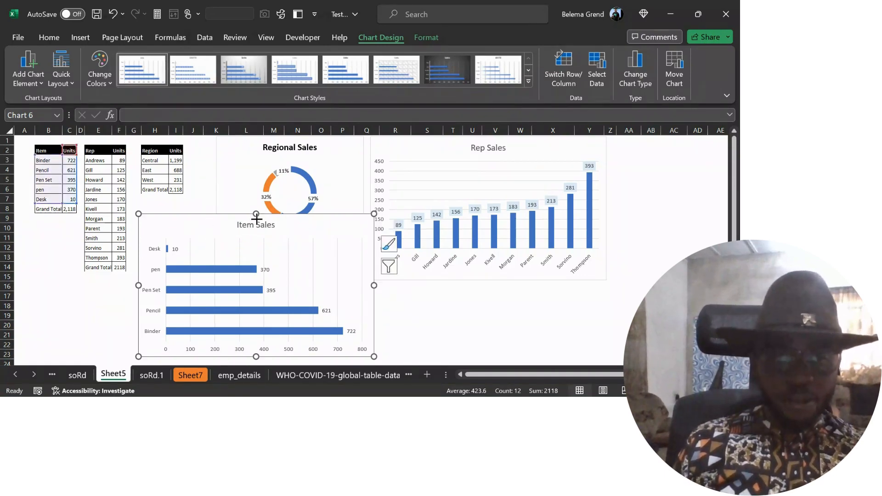
- Shorten the Item Sales chart to about rows 12 to 23 and shrink the Regional Sales doughnut to end around row 11, clearing their overlap
drag(256, 214, 257, 246)
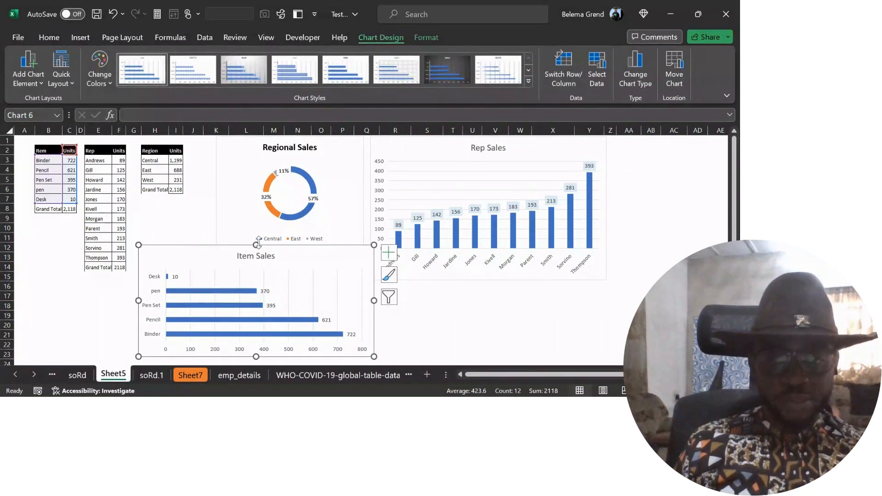
click(224, 243)
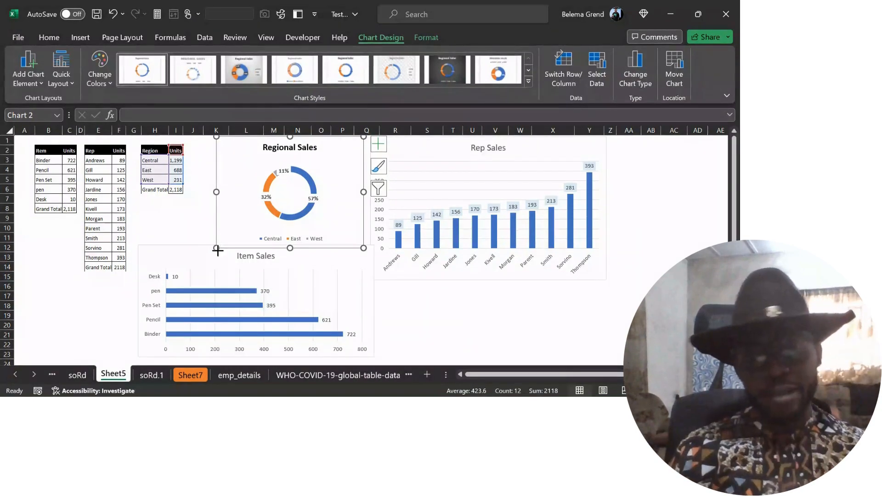
drag(218, 250, 226, 237)
click(182, 222)
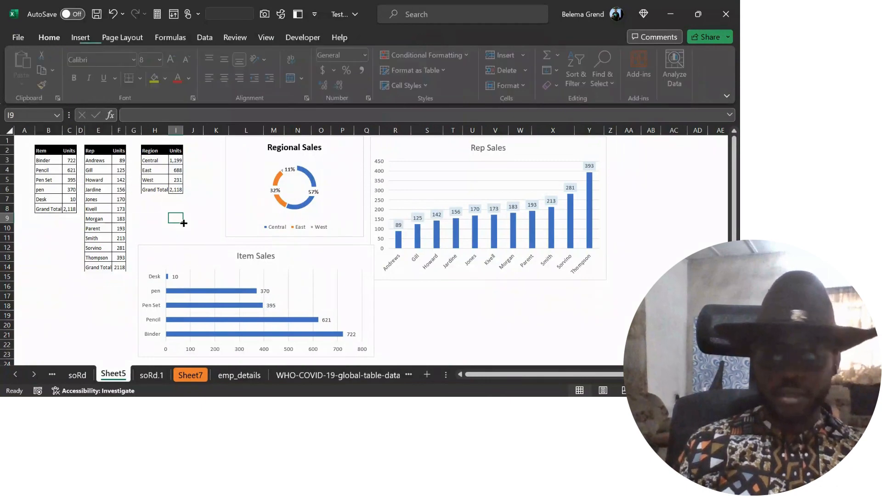
click(170, 265)
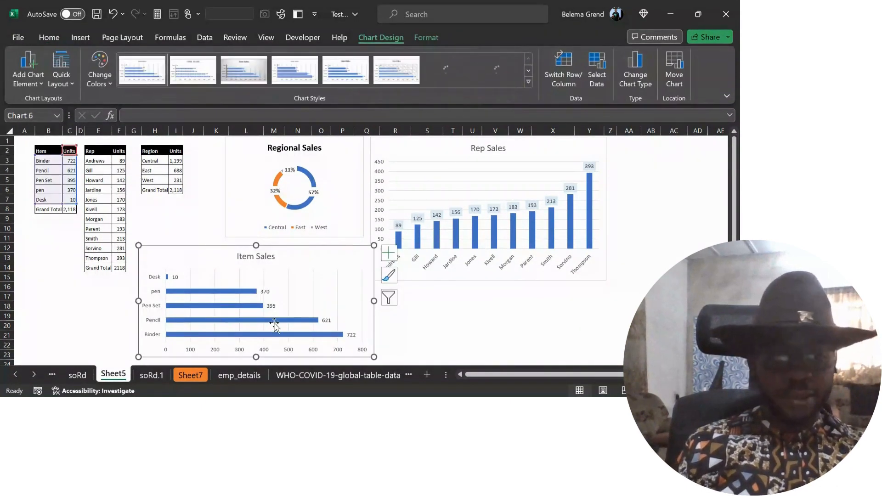
click(492, 331)
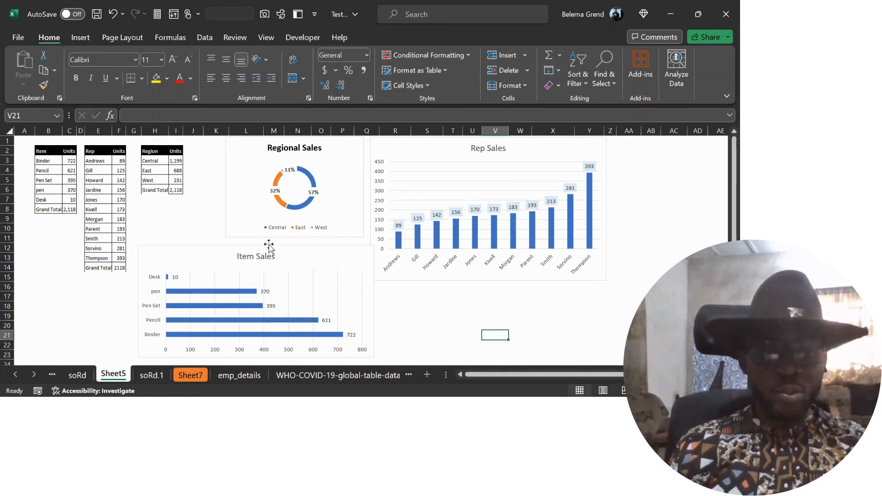
- Try resizing the 11% data label of the Regional Sales doughnut, and undo the change
click(290, 174)
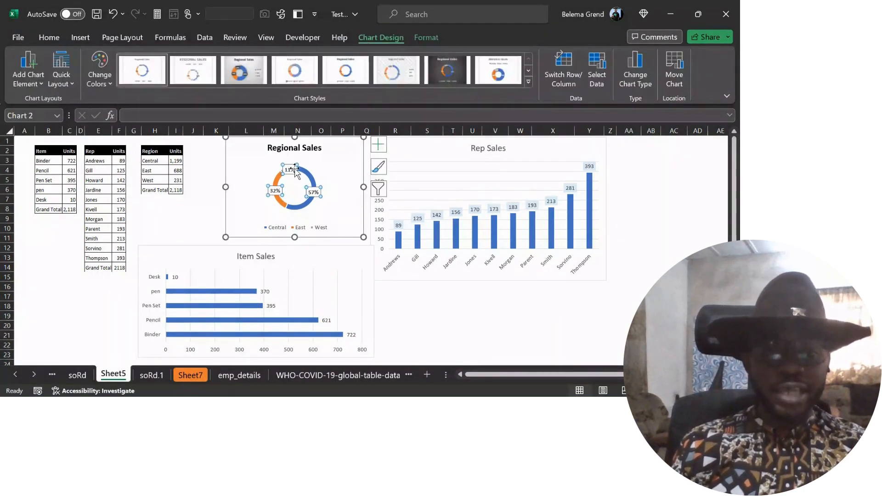
click(293, 170)
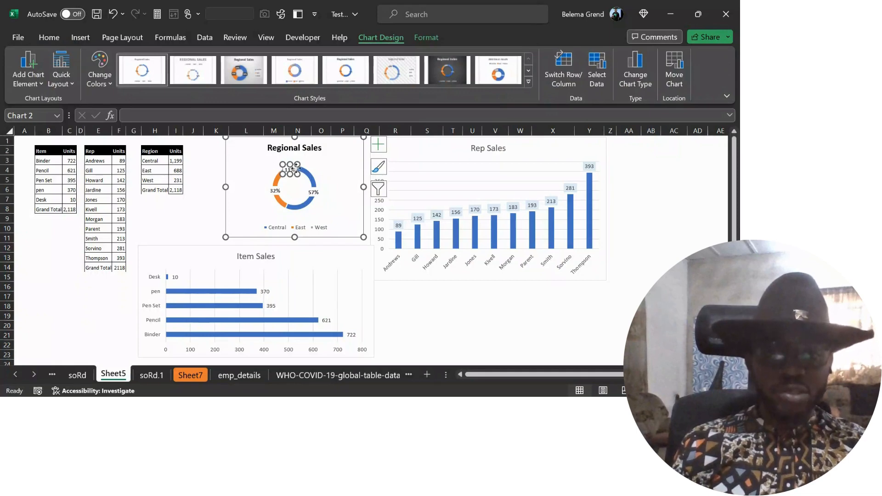
drag(297, 174, 295, 178)
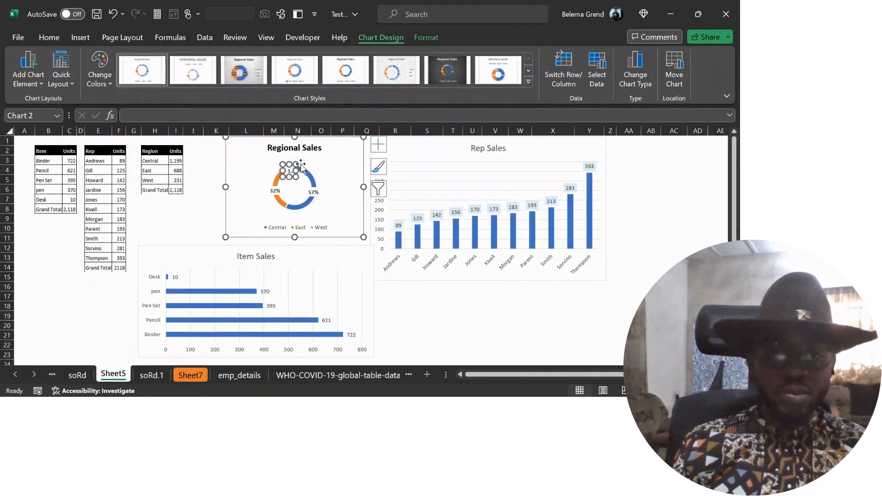
key(ctrl+z)
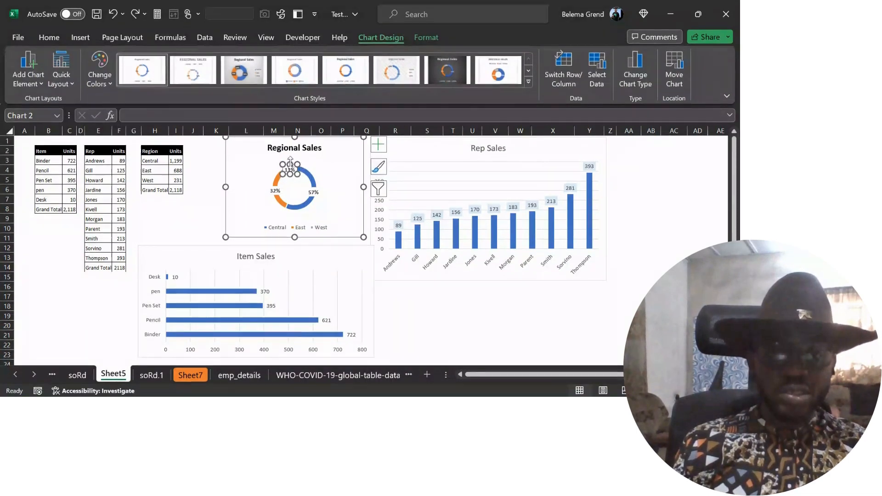
- Move the 11% data label of the Regional Sales doughnut off its West slice, to just outside the ring's upper left
click(293, 180)
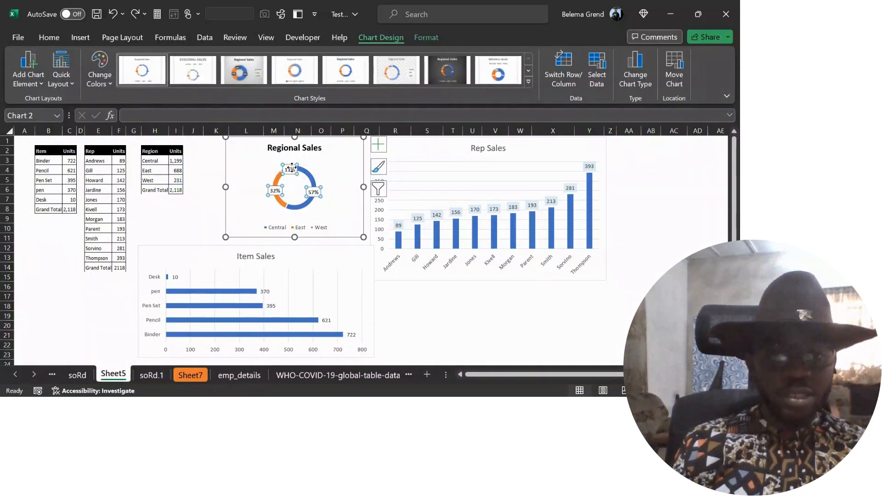
click(290, 170)
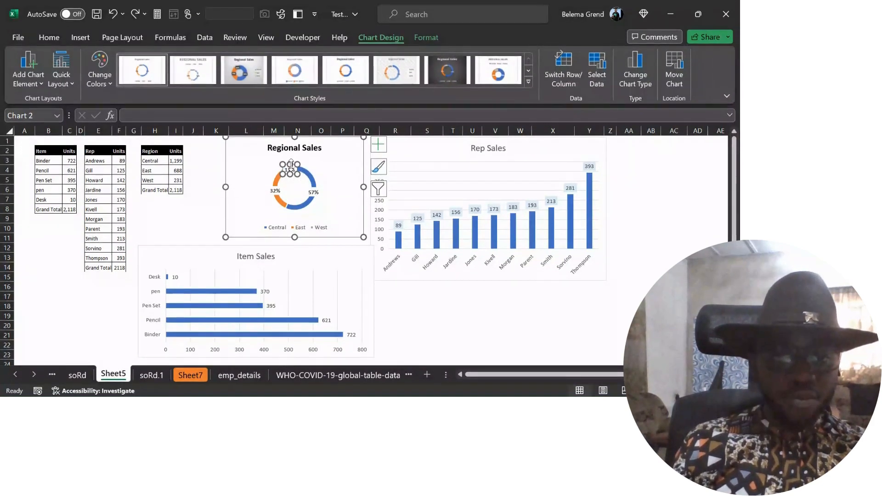
click(294, 168)
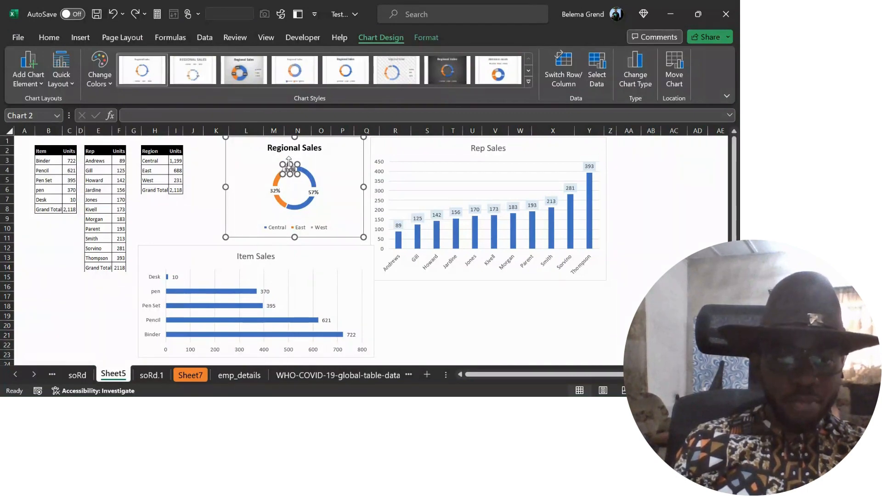
click(286, 164)
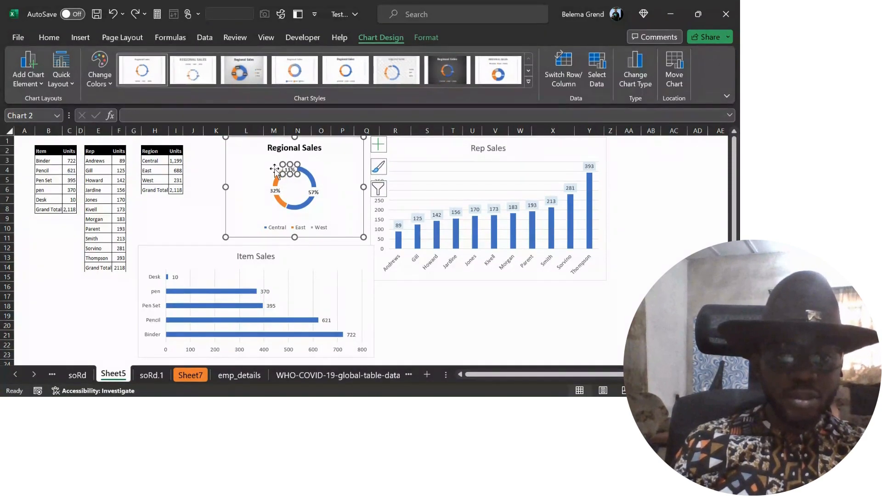
click(274, 169)
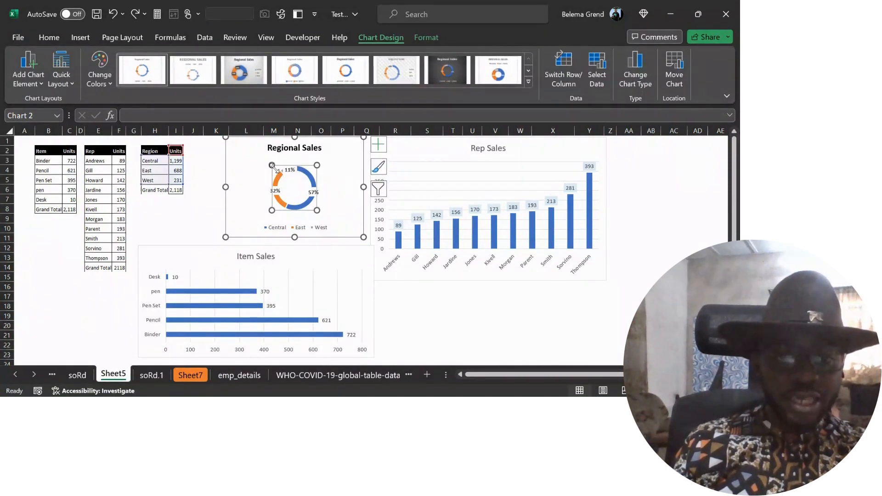
click(281, 168)
click(280, 168)
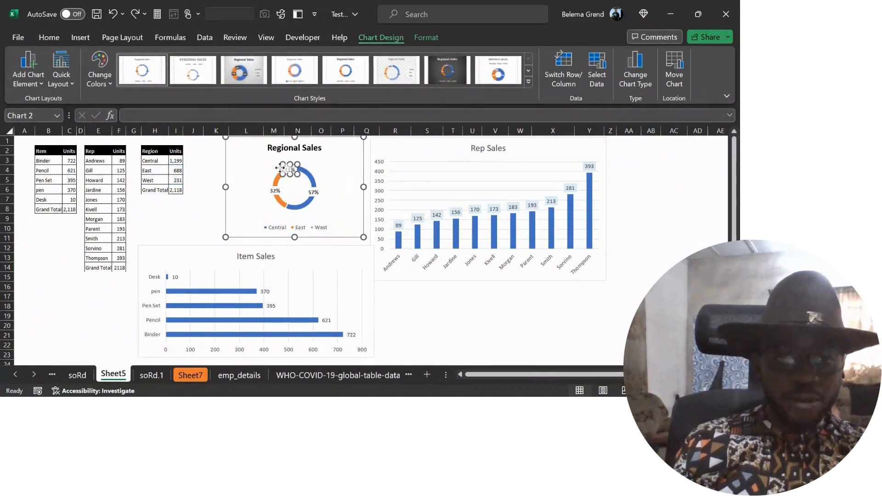
drag(280, 168, 270, 159)
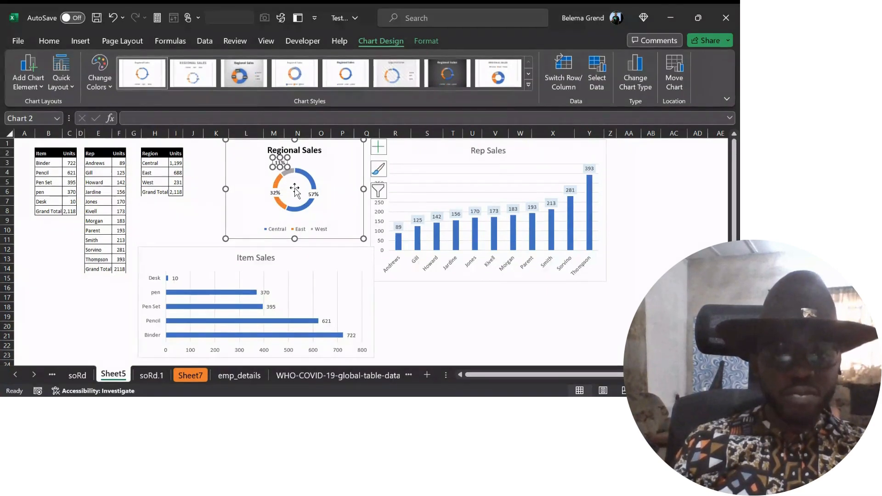
click(267, 173)
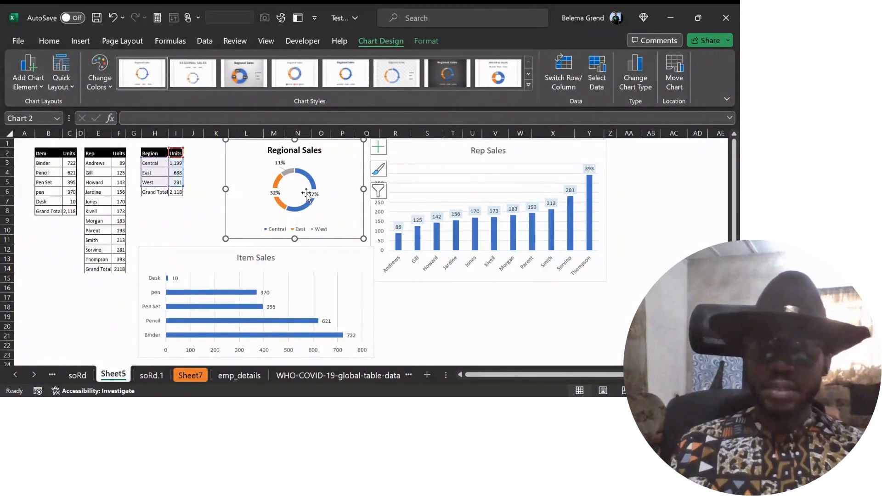
- Give the data labels of the Item Sales bar chart a solid fill
click(177, 228)
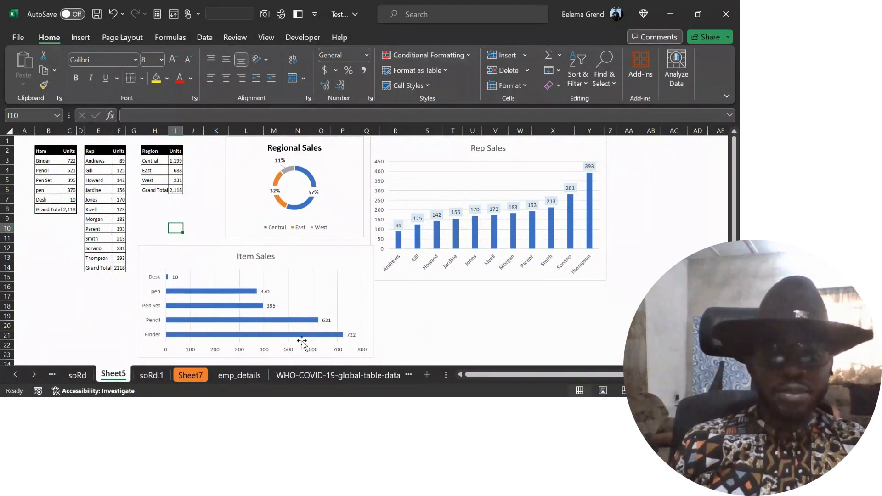
click(265, 291)
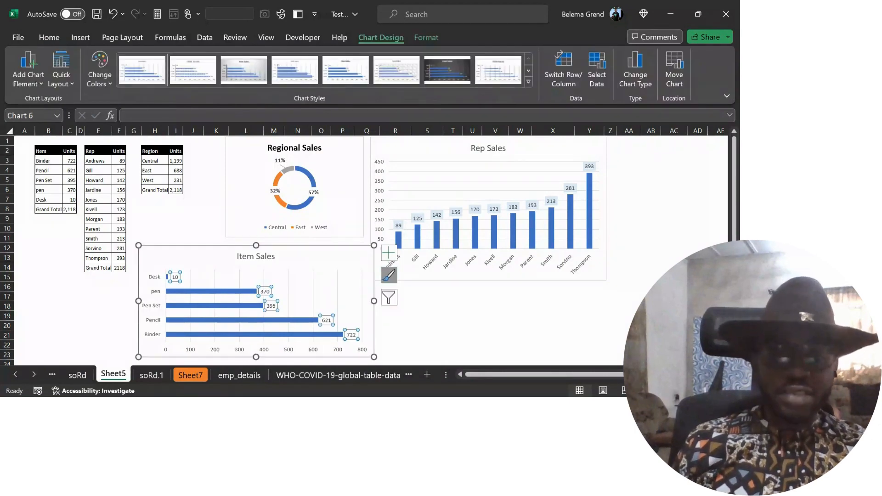
right_click(277, 305)
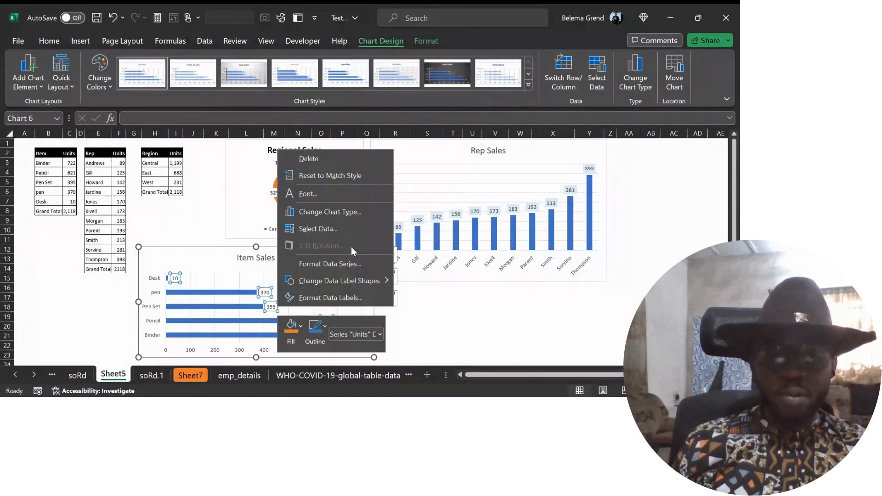
click(346, 297)
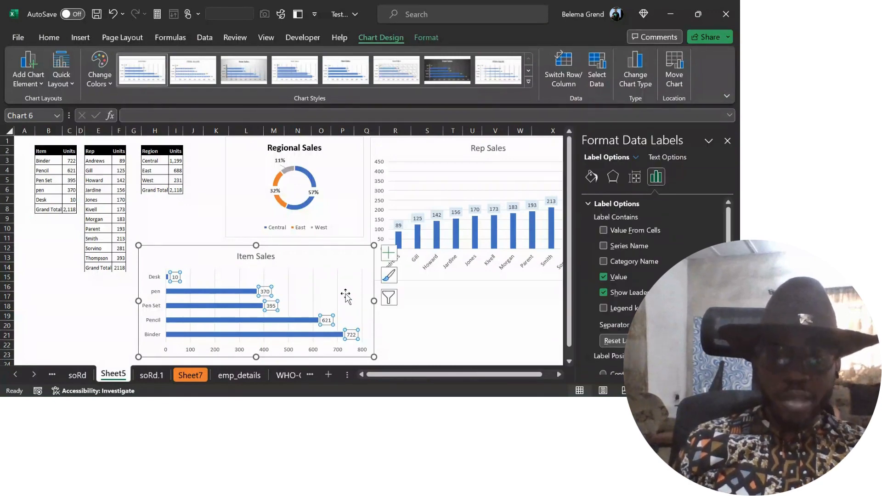
click(591, 178)
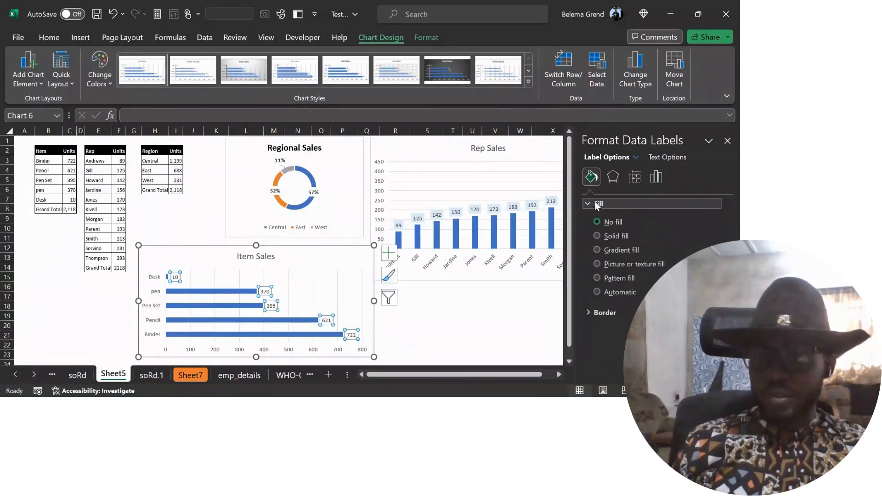
click(597, 236)
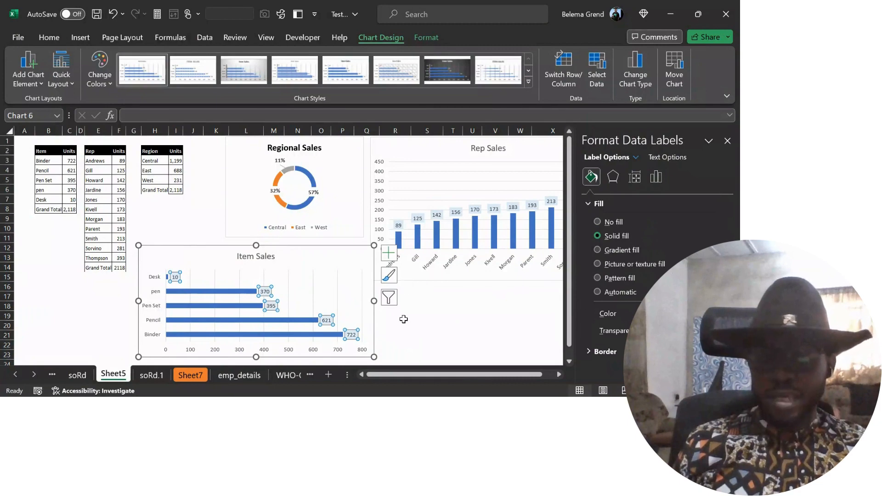
click(427, 324)
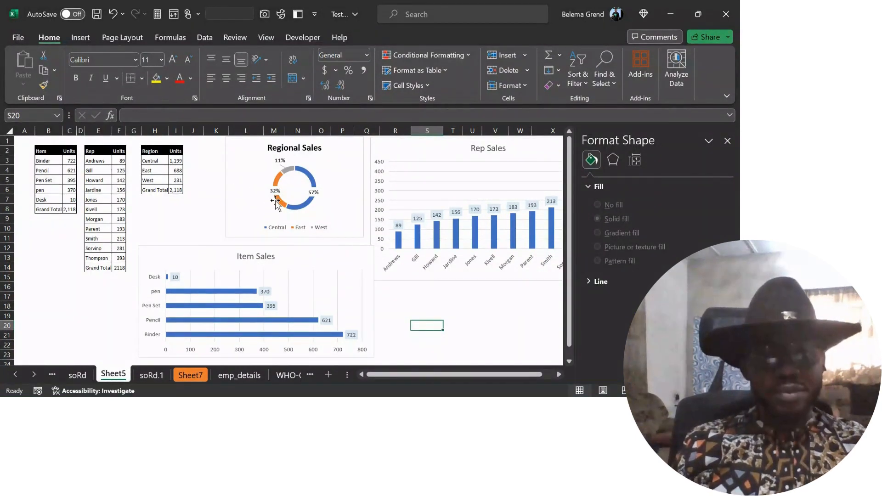
- Draw a rounded rectangle about 0.43" wide and 0.46" high inside the hole of the Regional Sales doughnut
click(83, 41)
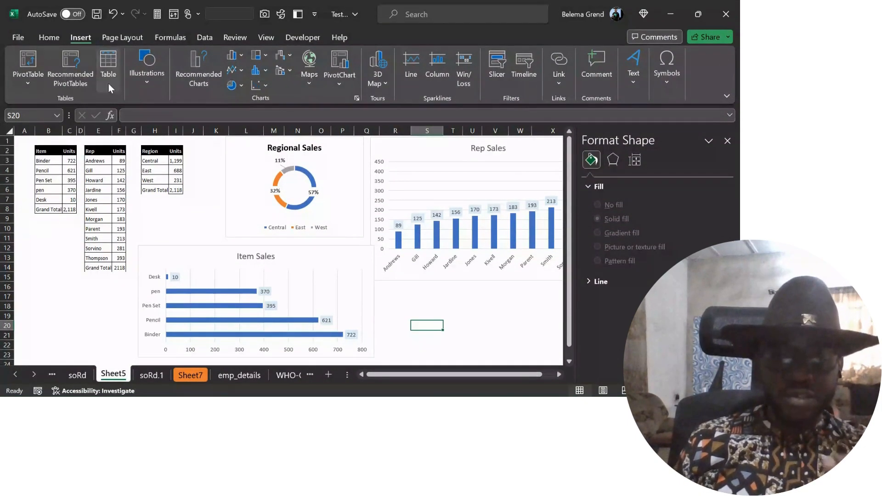
click(140, 86)
click(167, 132)
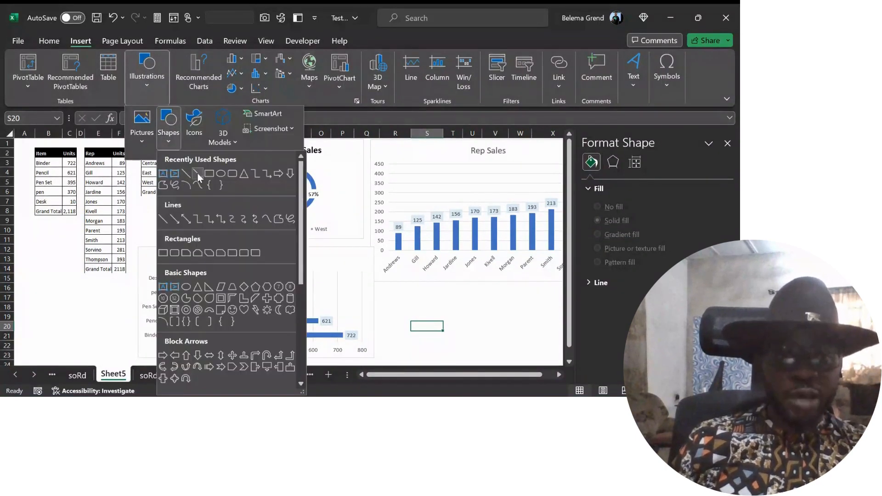
click(229, 174)
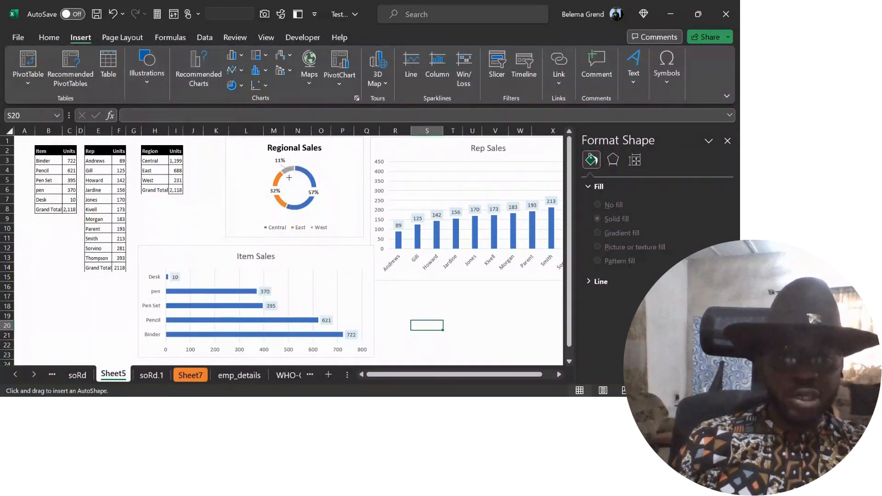
drag(289, 178, 305, 201)
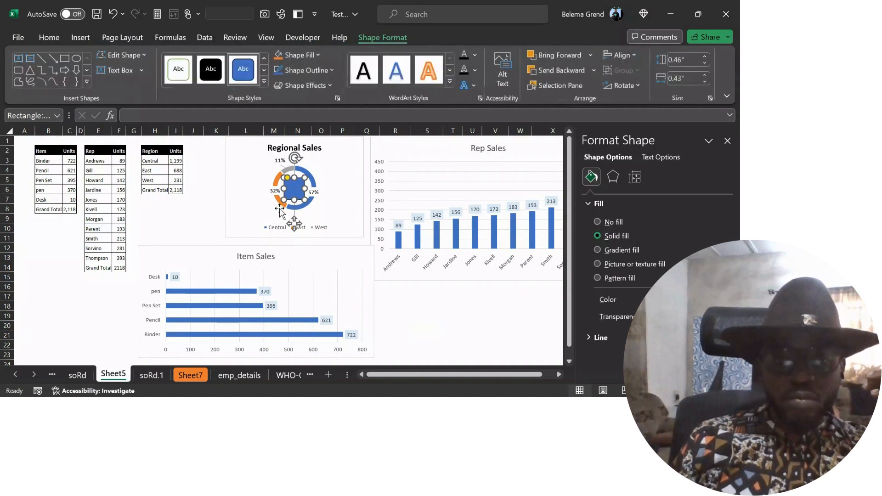
- Remove the outline of the rounded rectangle and fill it with the lightest gold theme color
click(322, 71)
click(308, 200)
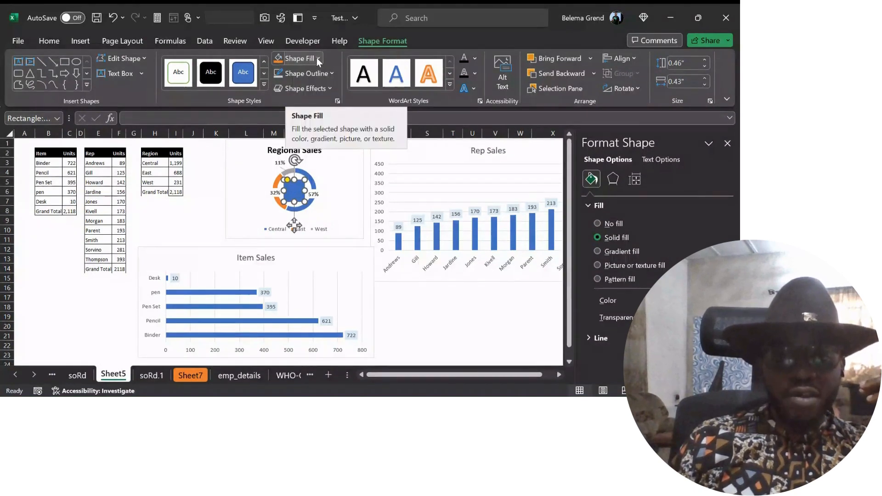
click(317, 59)
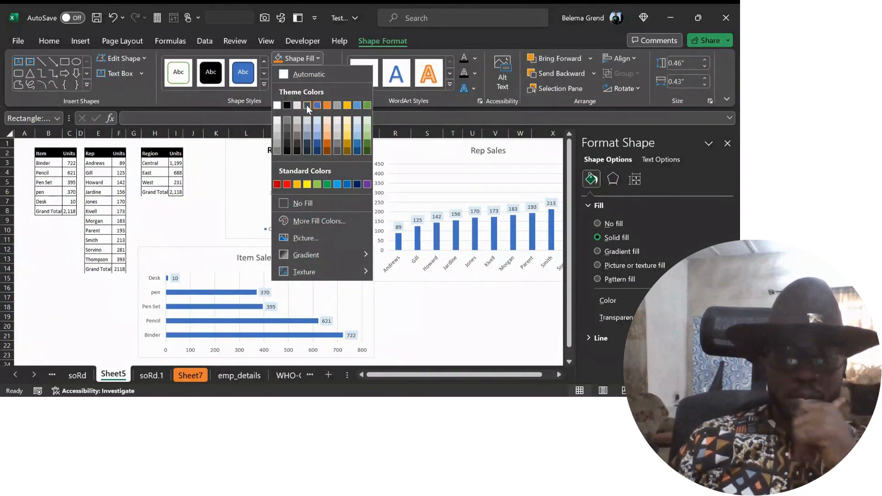
click(350, 122)
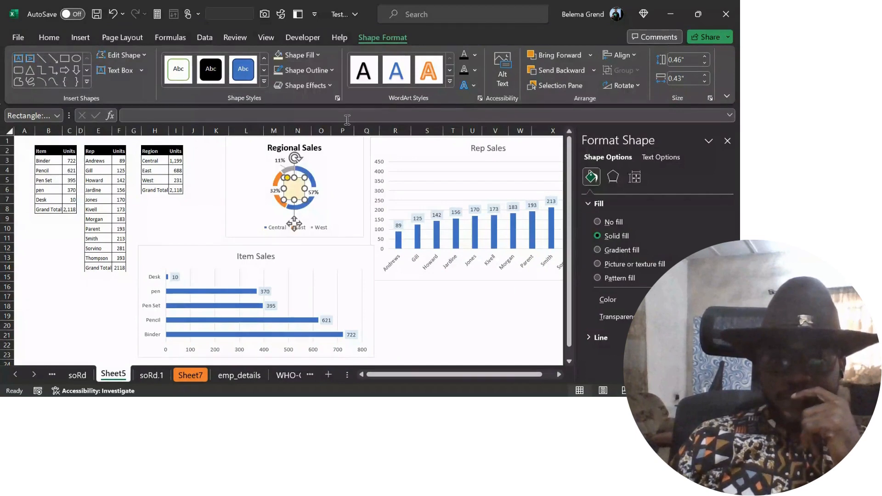
- Link the rounded rectangle's text to the regional grand total in cell I6 with the formula =$I$6
click(223, 117)
text(=)
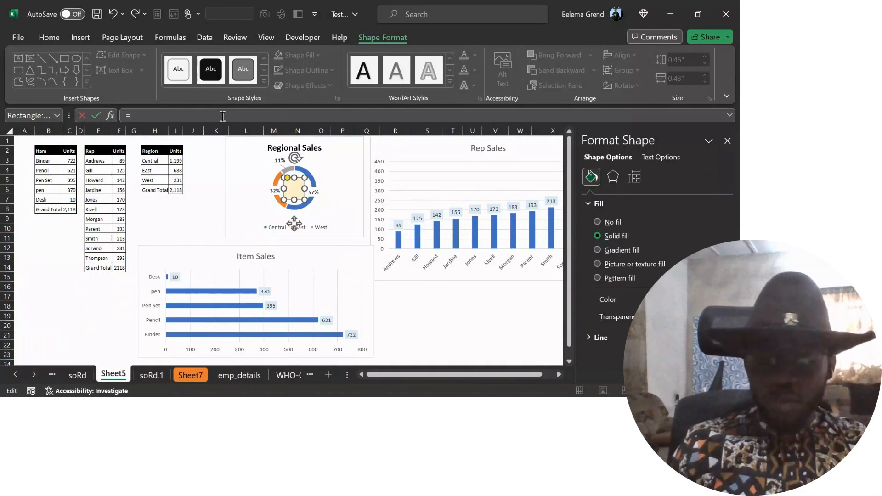
click(176, 191)
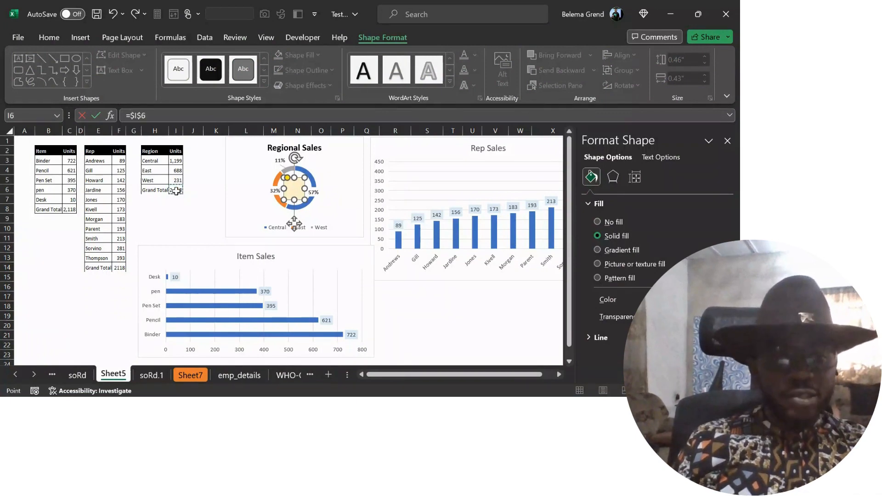
key(Return)
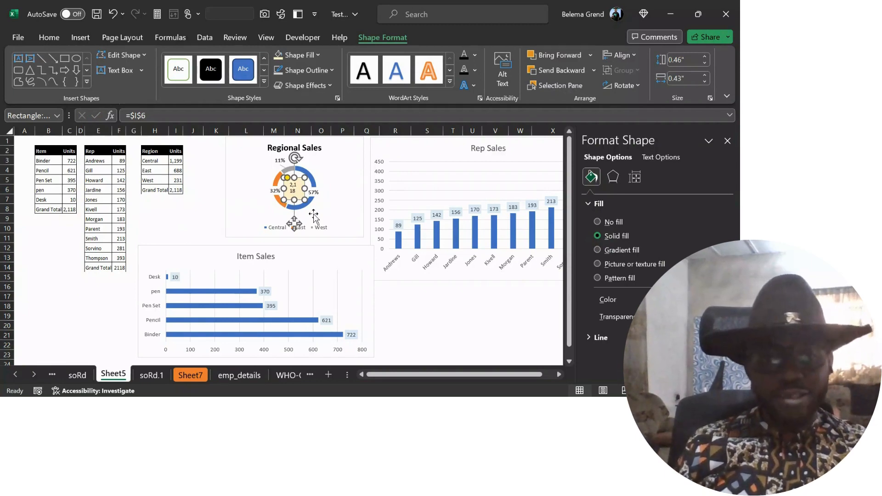
- Widen the rounded rectangle in the doughnut to about 0.56" so its linked total fits on one line
click(327, 200)
click(294, 189)
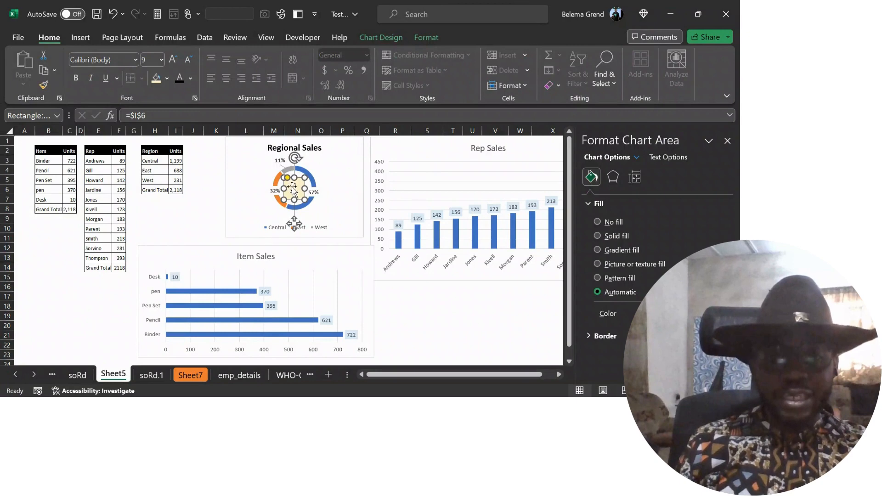
click(293, 190)
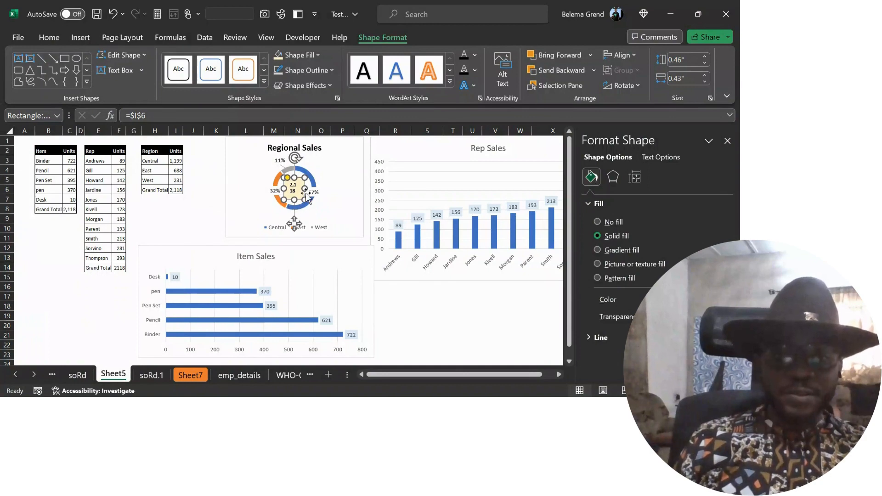
drag(305, 188, 281, 190)
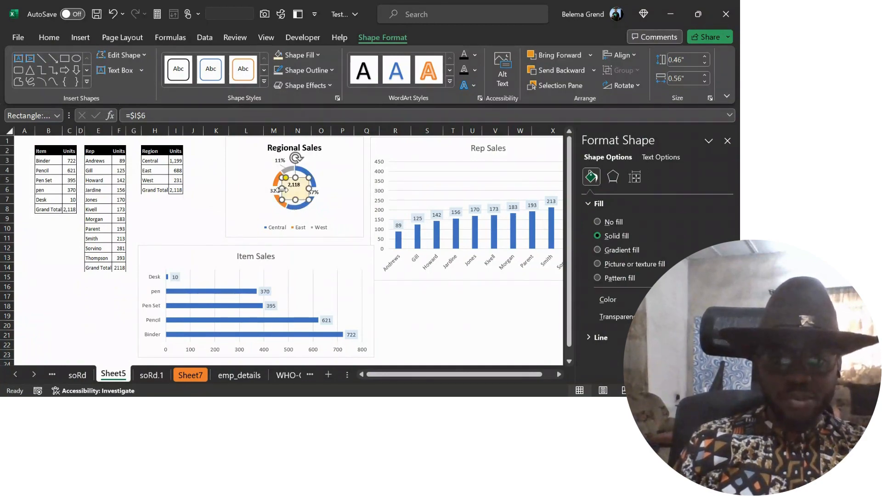
- Middle-align the total in the rounded rectangle vertically, set it in Bodoni MT at size 10, and close the formatting pane
click(49, 38)
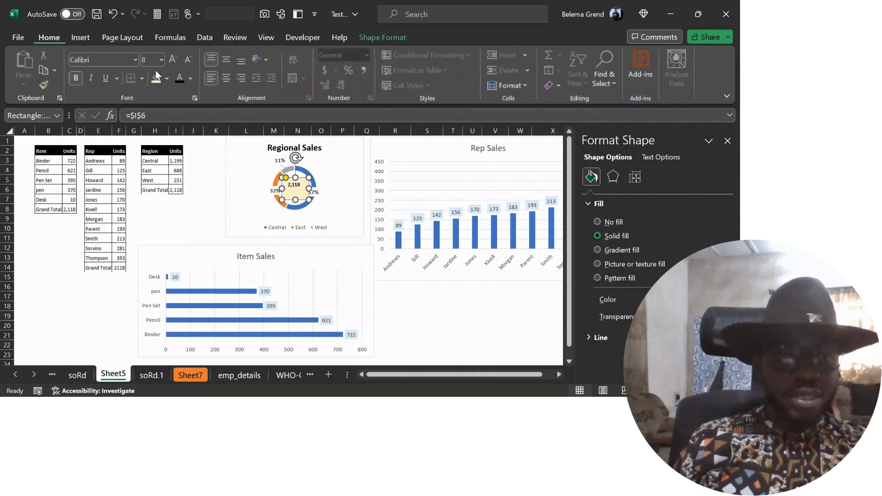
click(226, 59)
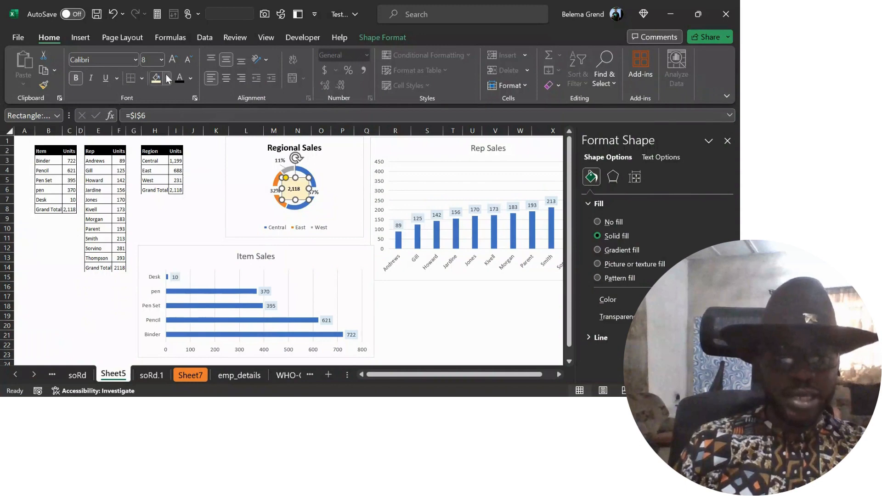
click(175, 66)
click(175, 66)
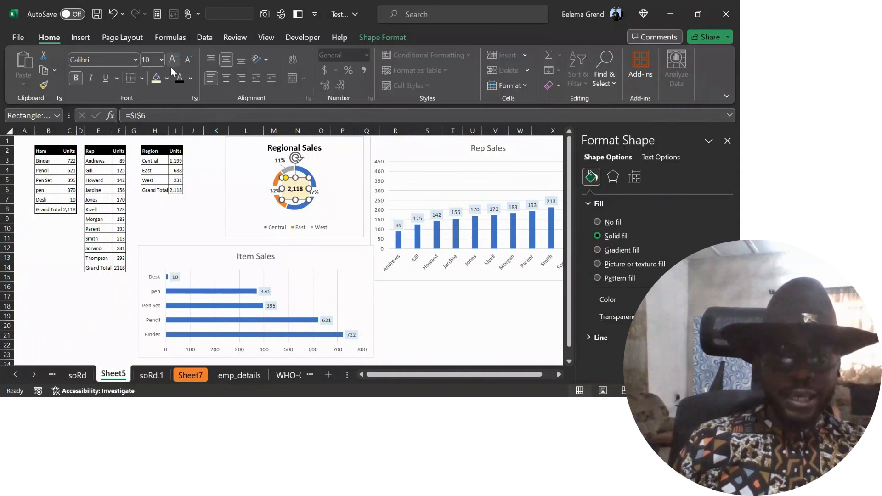
click(135, 61)
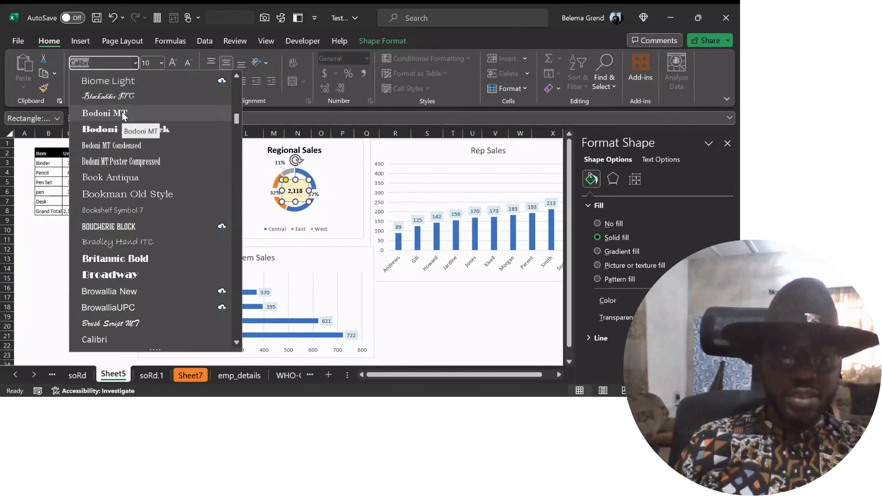
click(123, 114)
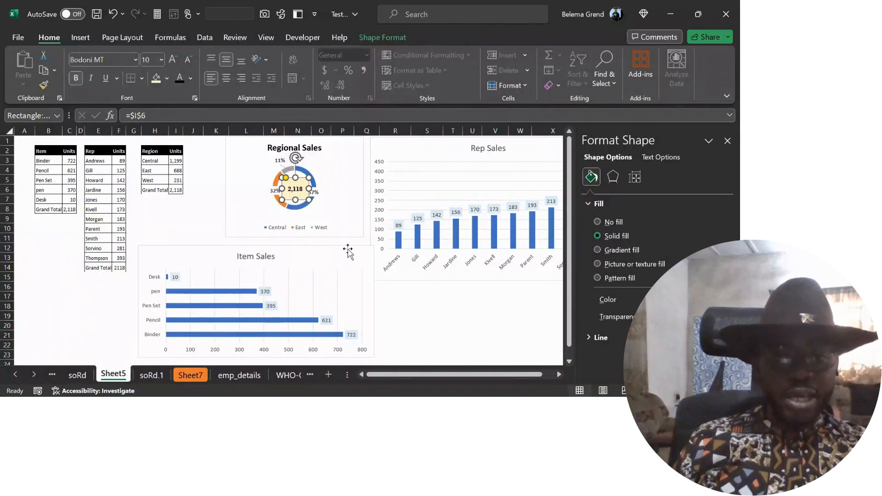
click(411, 329)
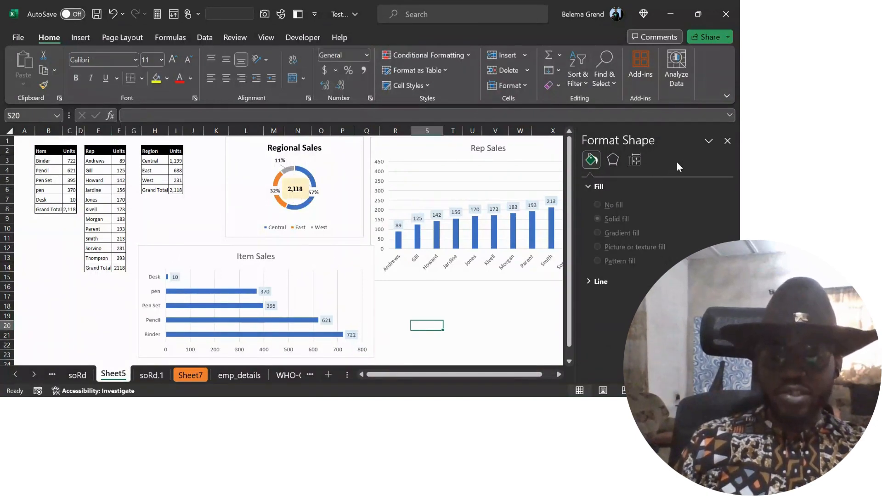
click(725, 141)
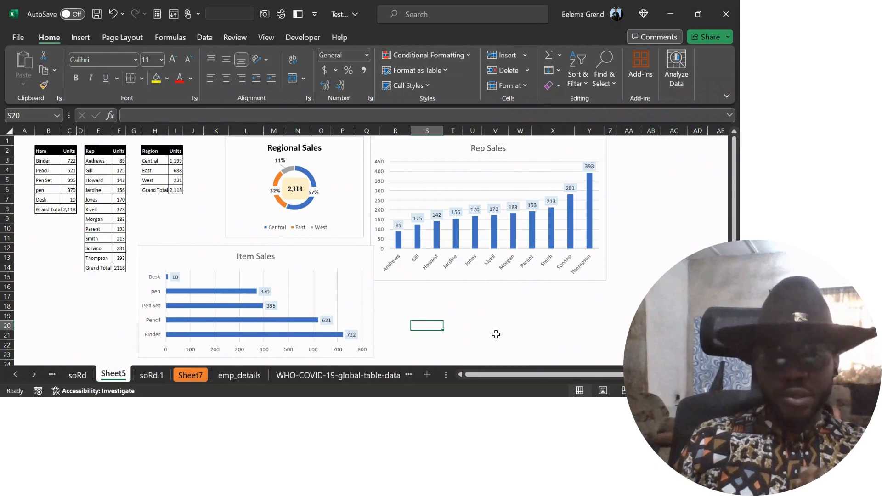